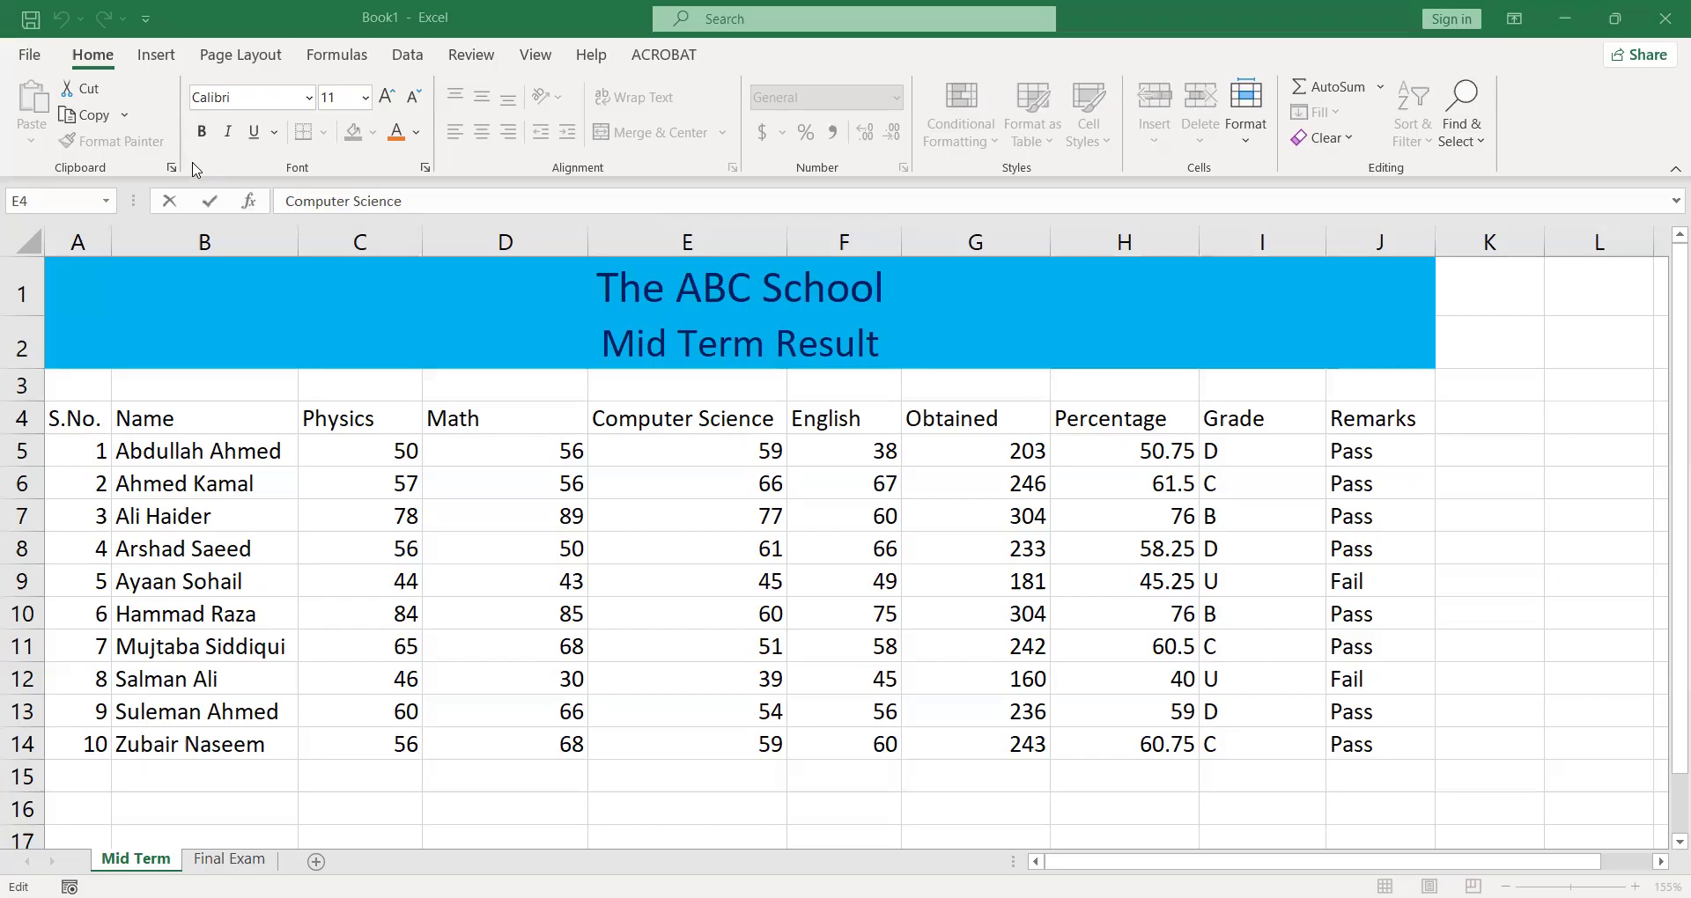
# - Leave the edit of cell E4, then add the Developer tab to the ribbon and display its commands
pyautogui.click(191, 165)
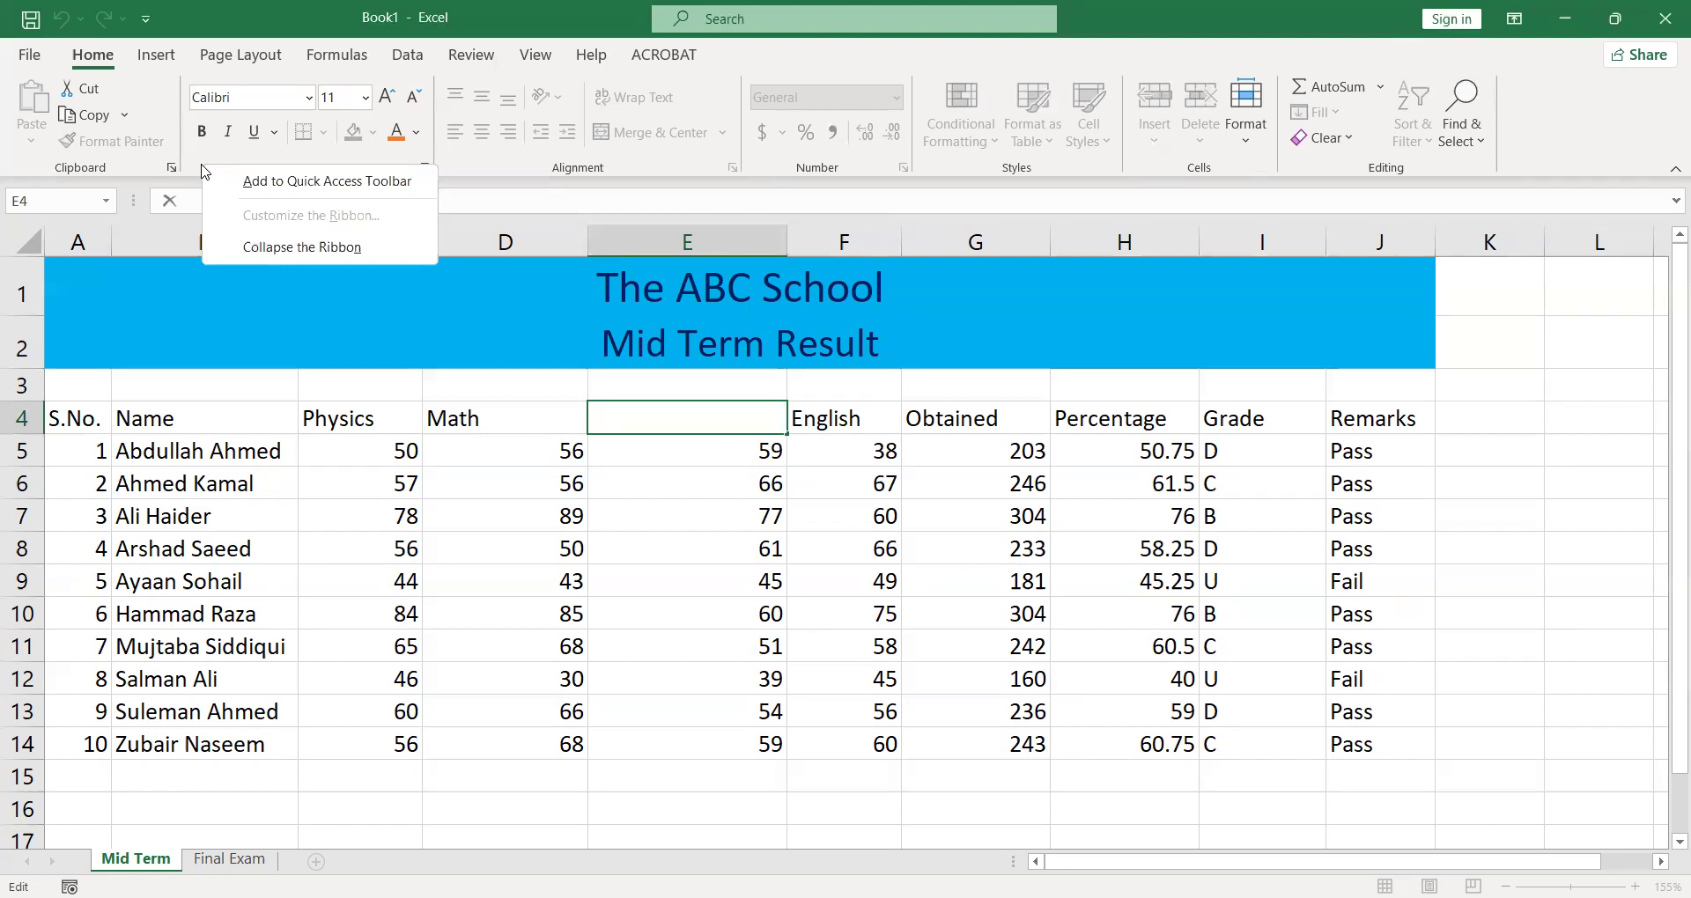
pyautogui.click(327, 408)
pyautogui.click(334, 427)
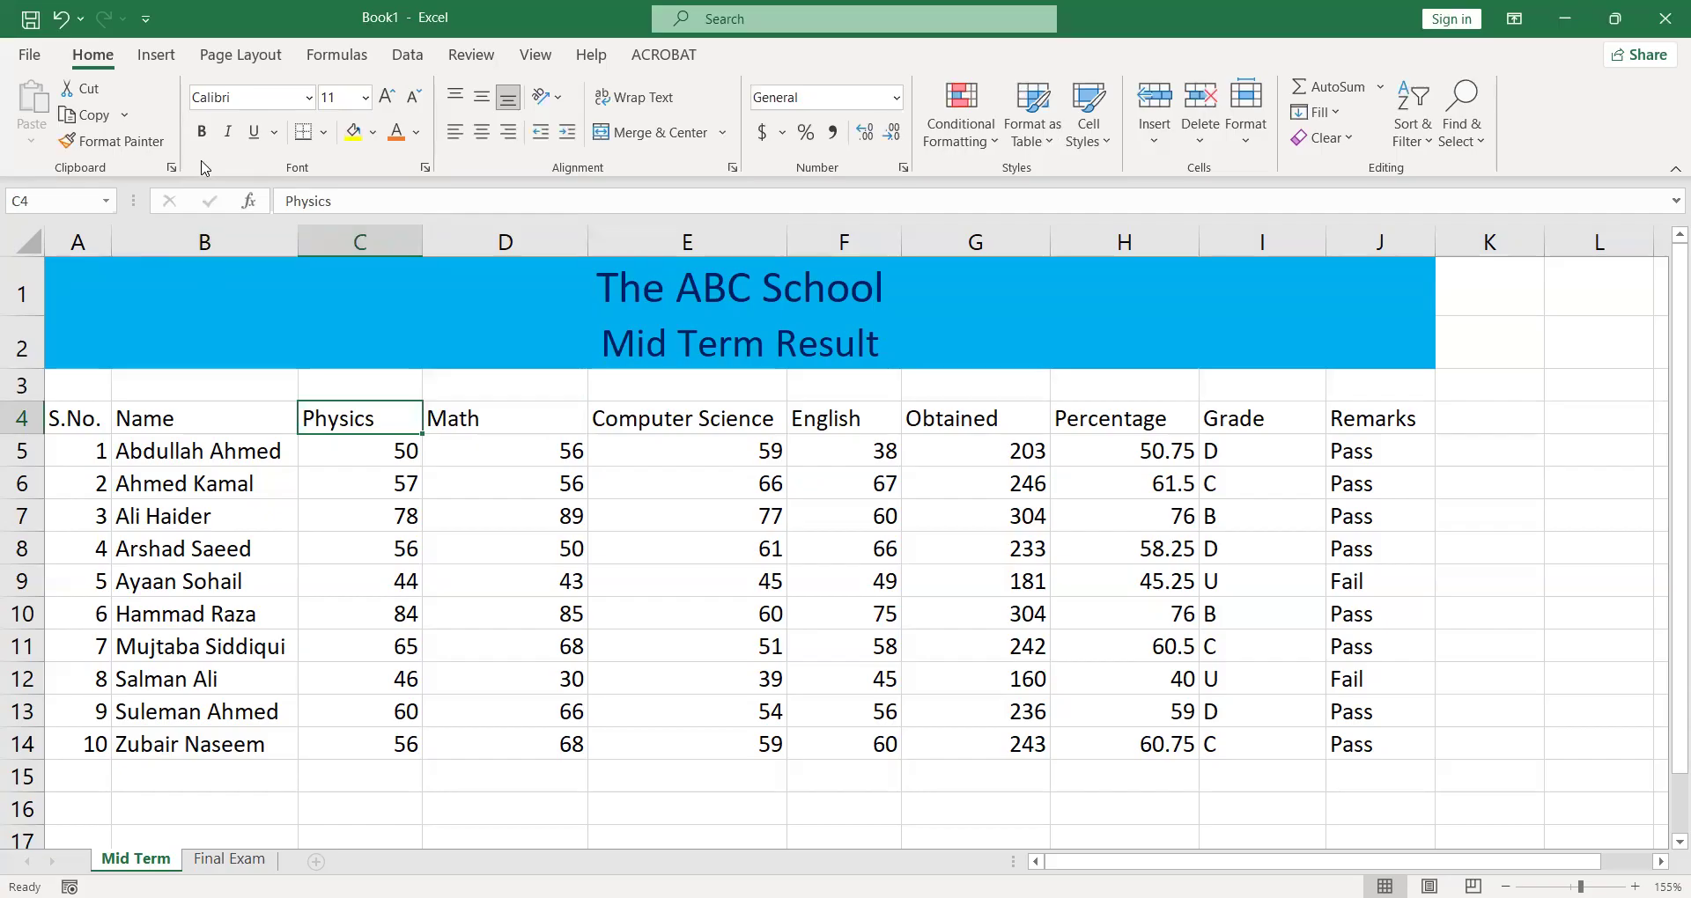
pyautogui.rightClick(204, 163)
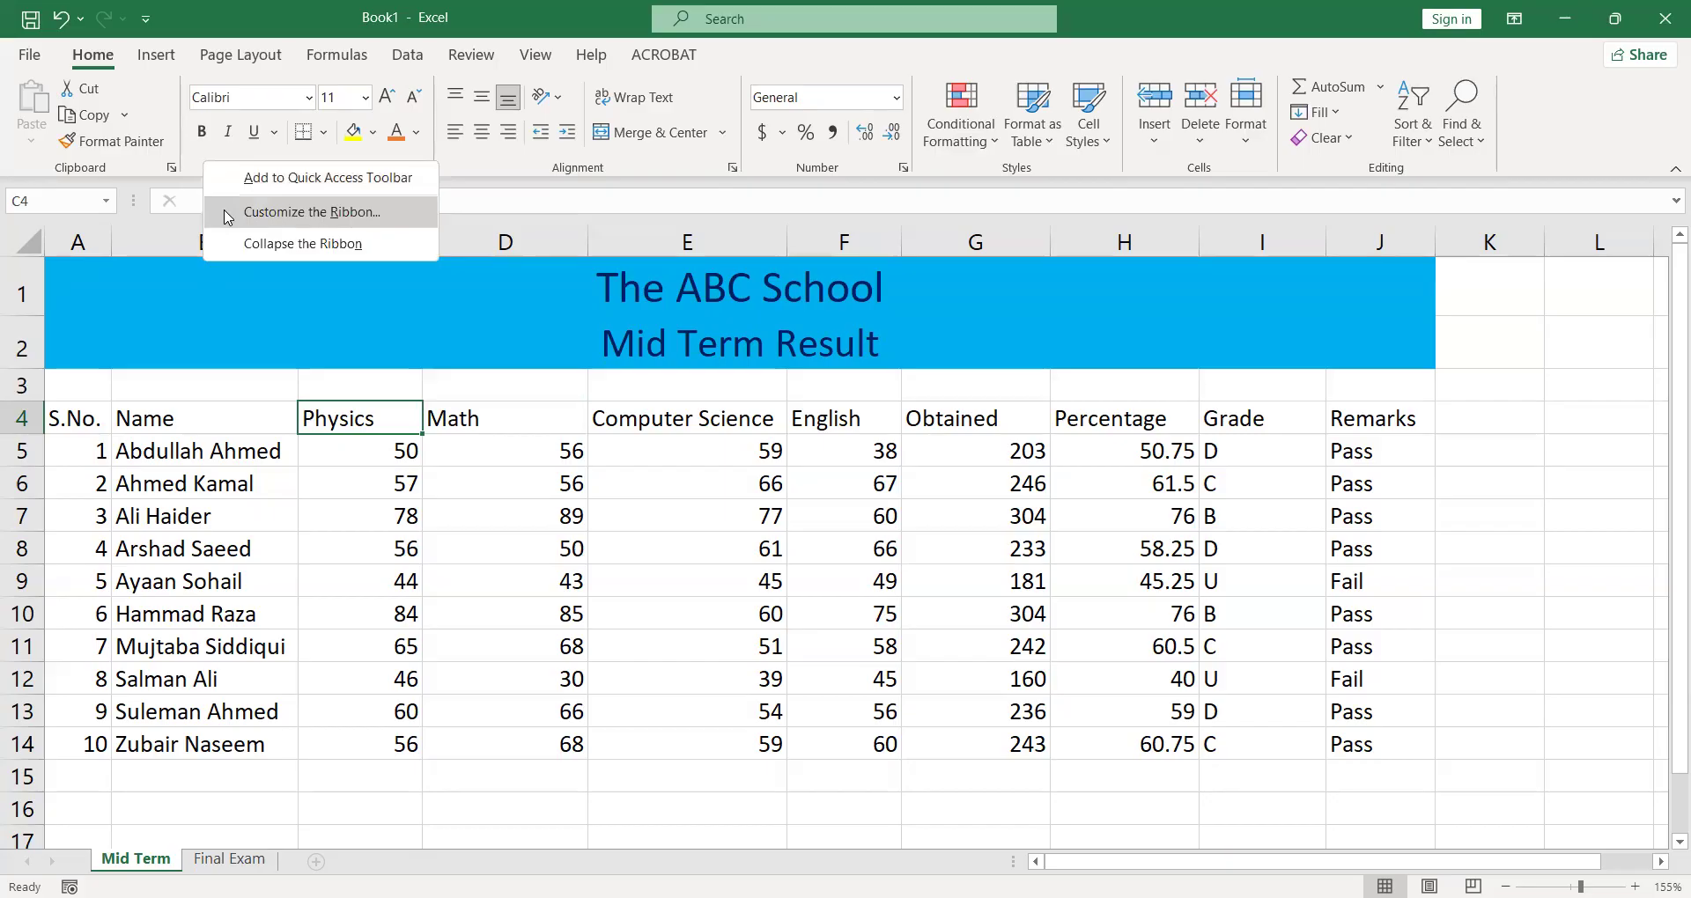
pyautogui.click(227, 217)
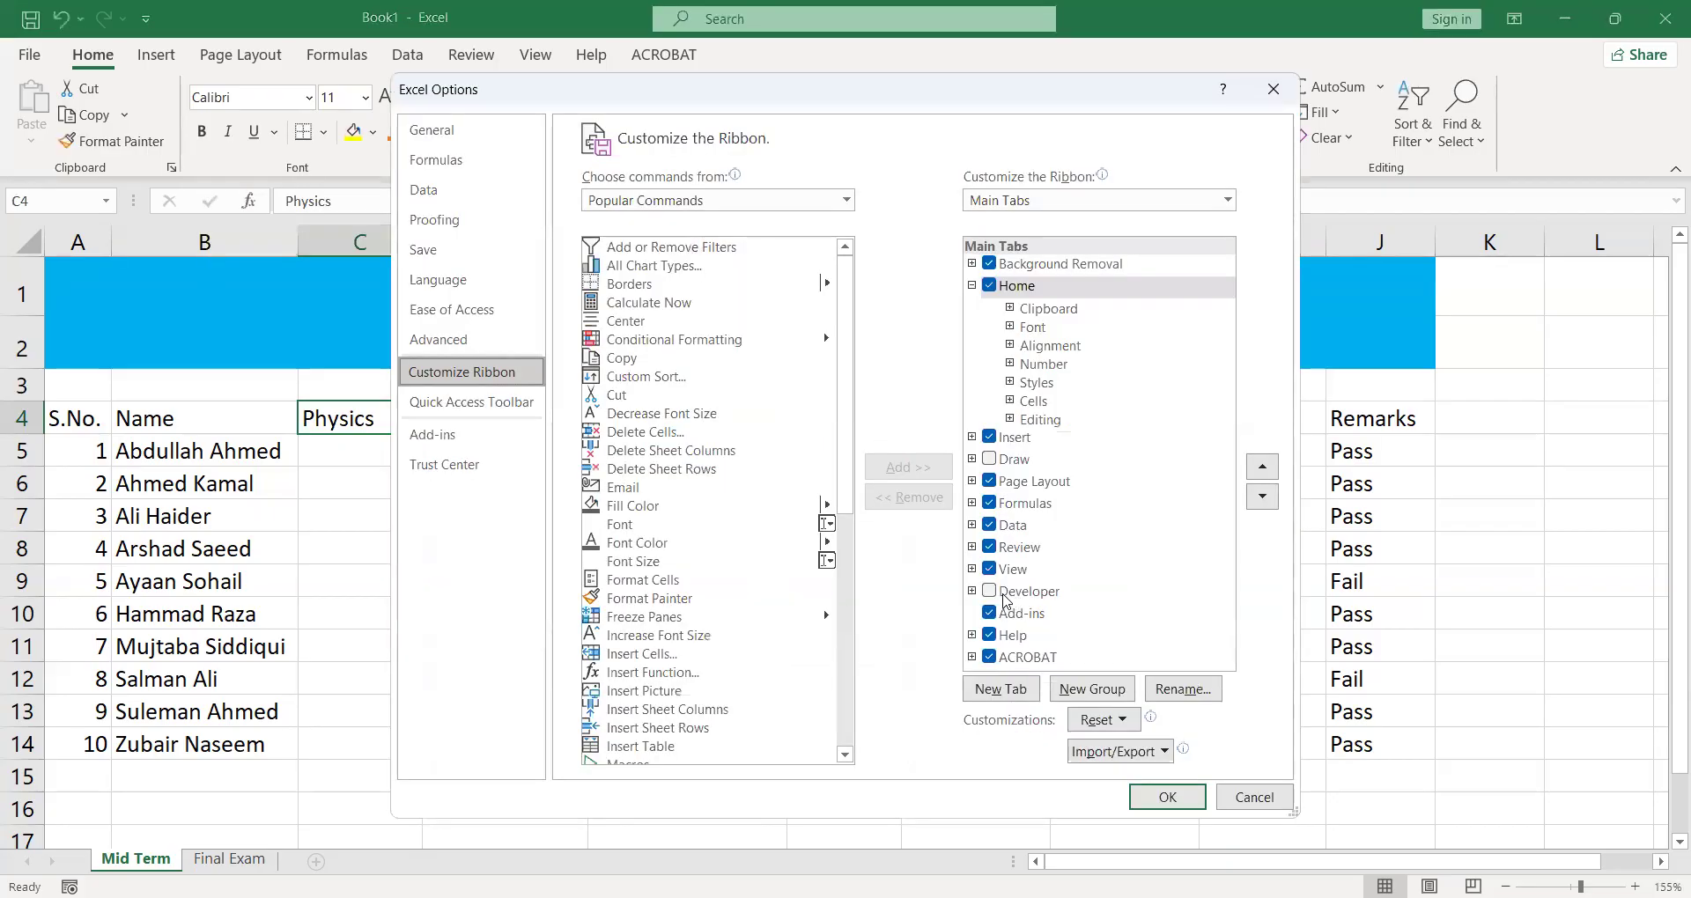
pyautogui.click(986, 592)
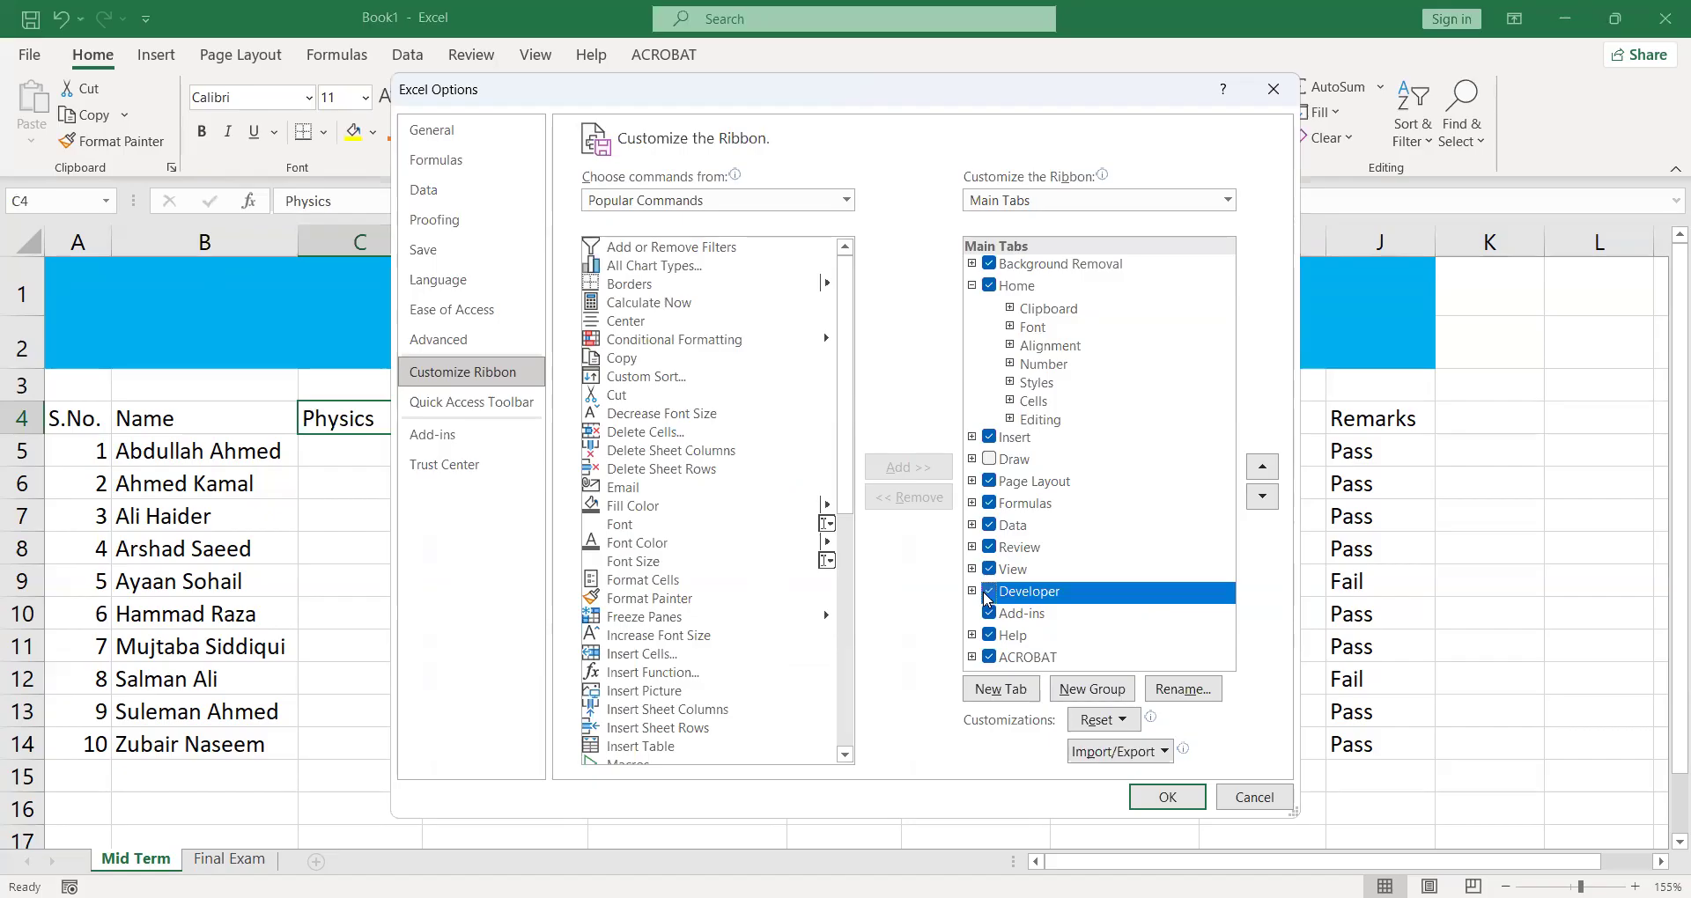
pyautogui.click(1163, 806)
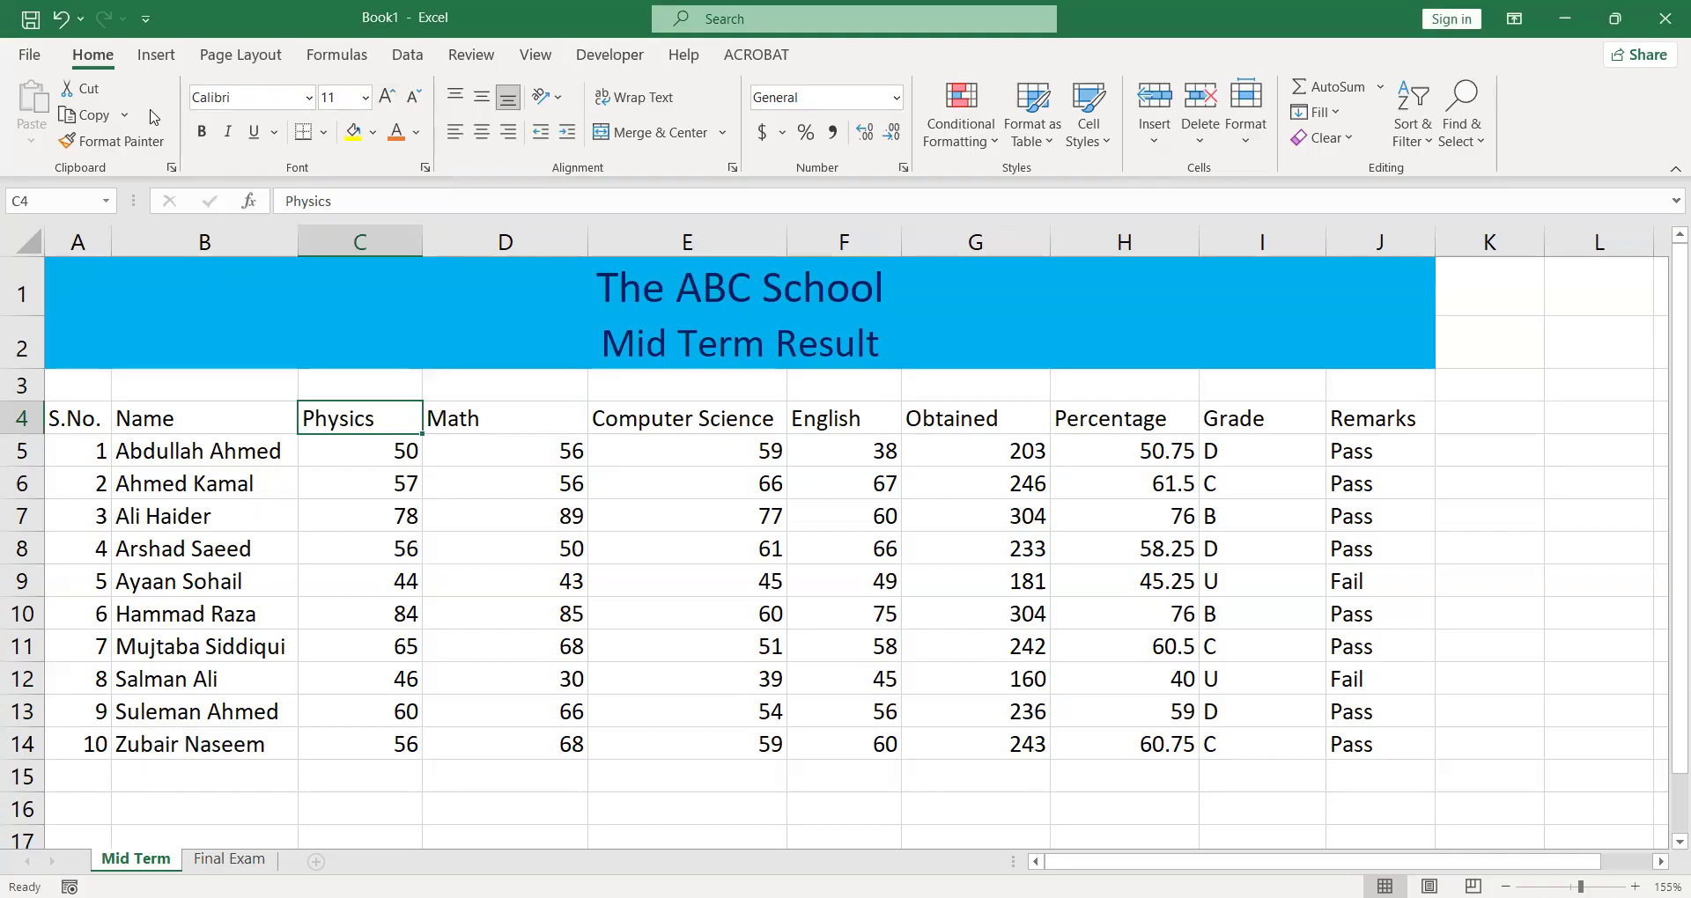
pyautogui.click(595, 60)
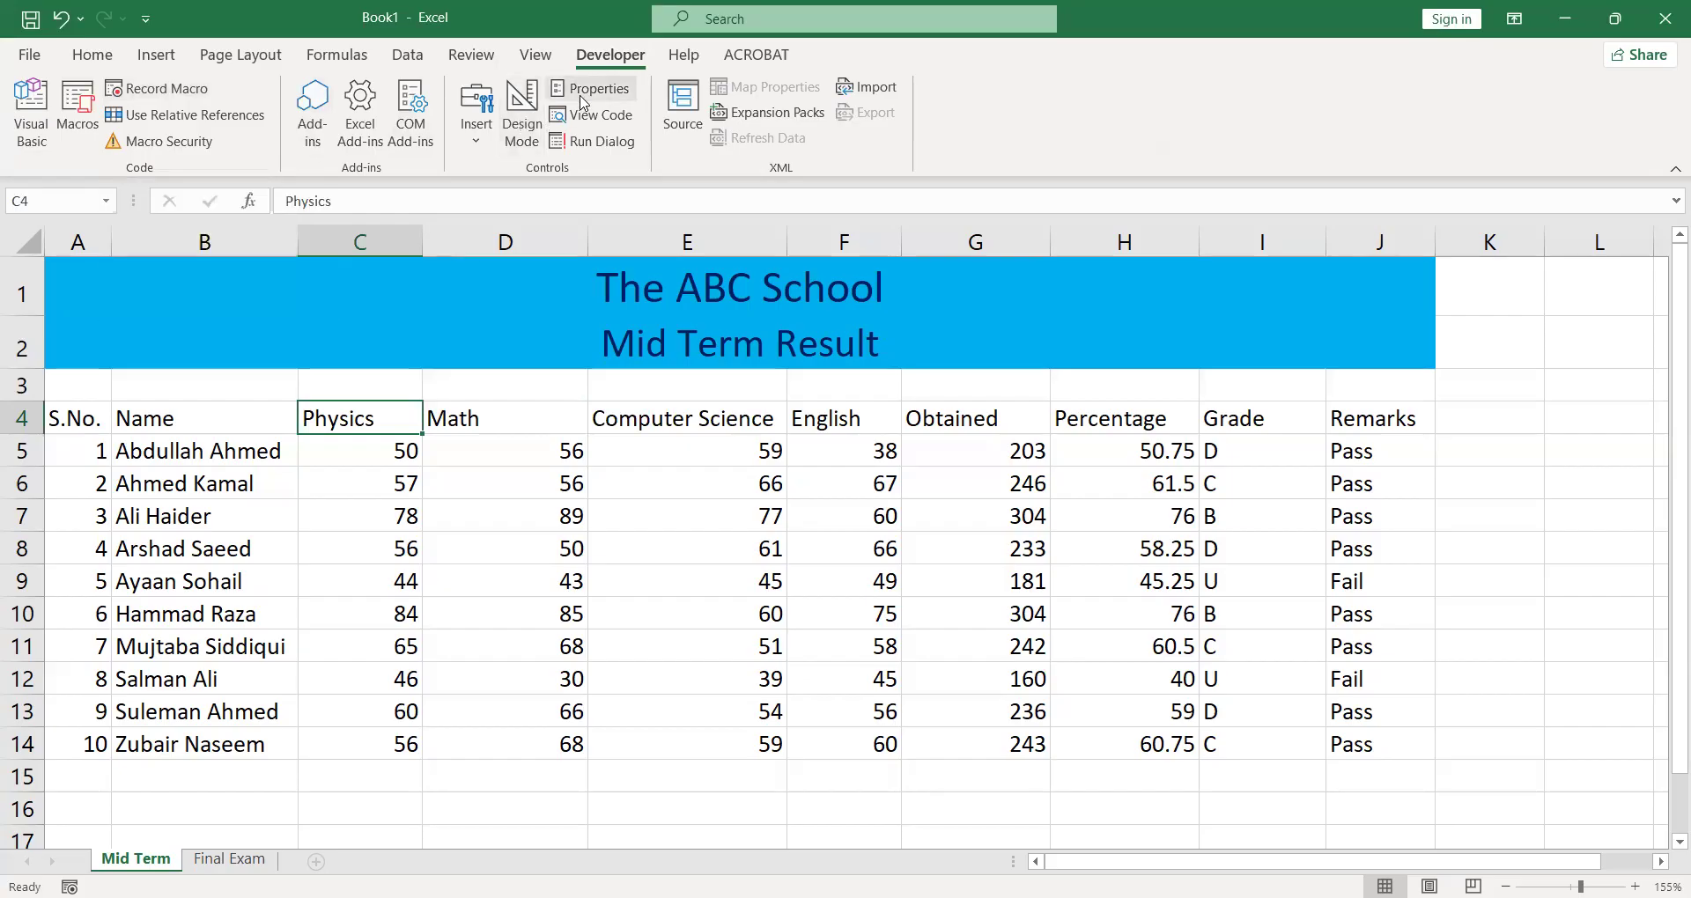
# - Review the ribbon customization settings in the program options, including the Developer entry among the main tabs
pyautogui.click(27, 57)
pyautogui.press('Escape')
pyautogui.click(60, 305)
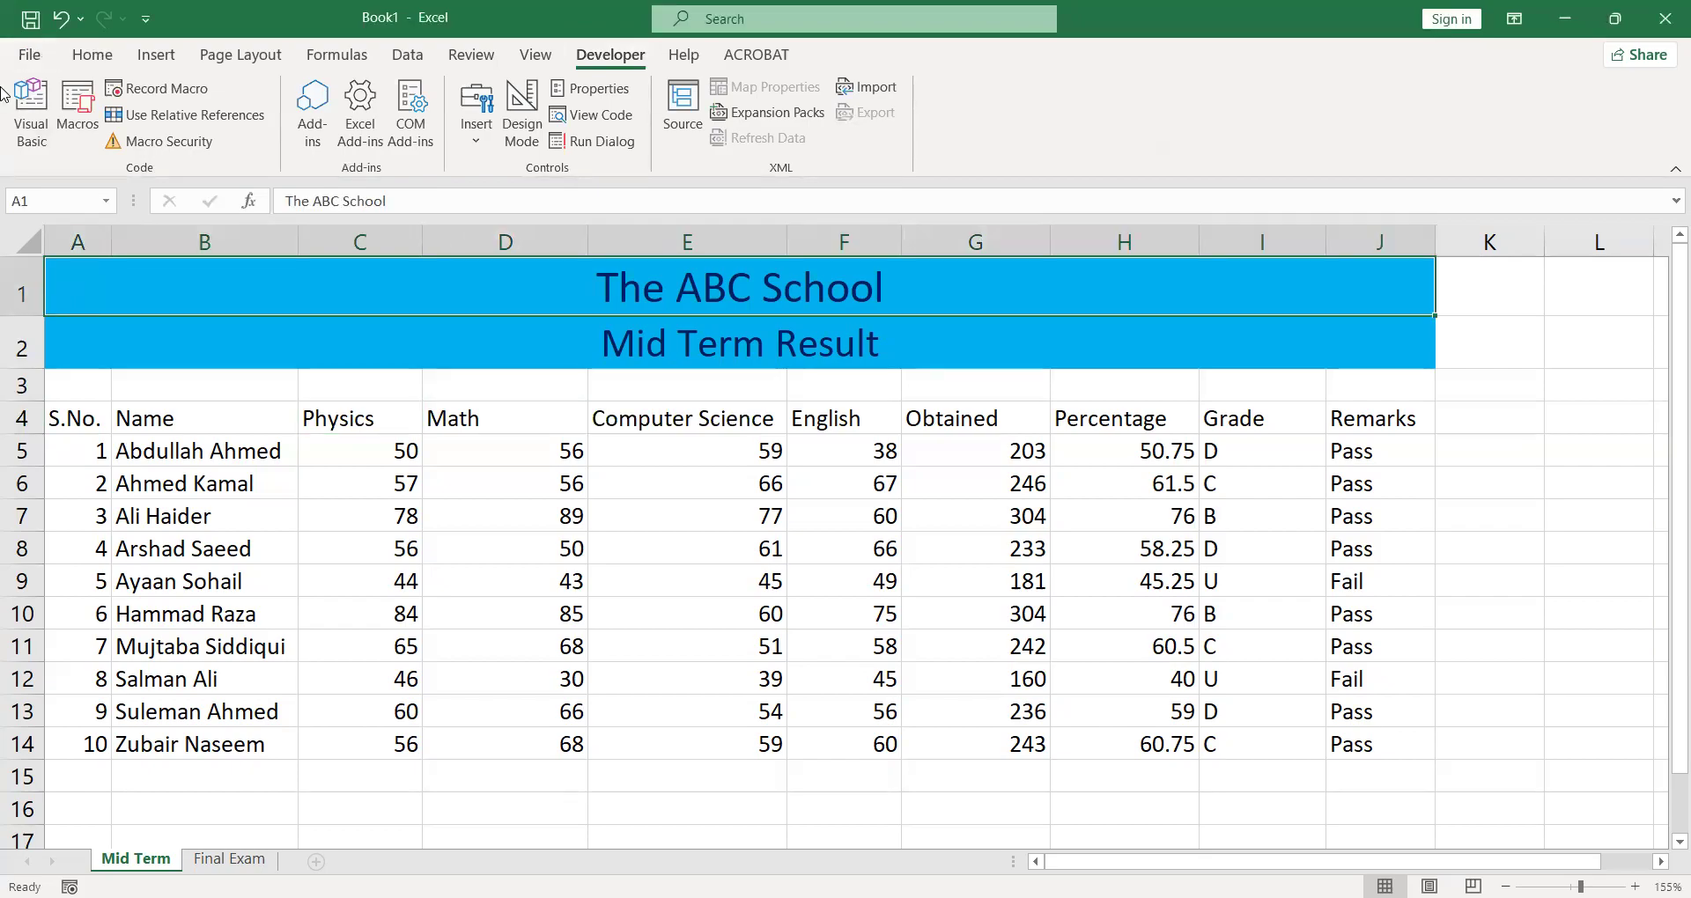
pyautogui.click(37, 54)
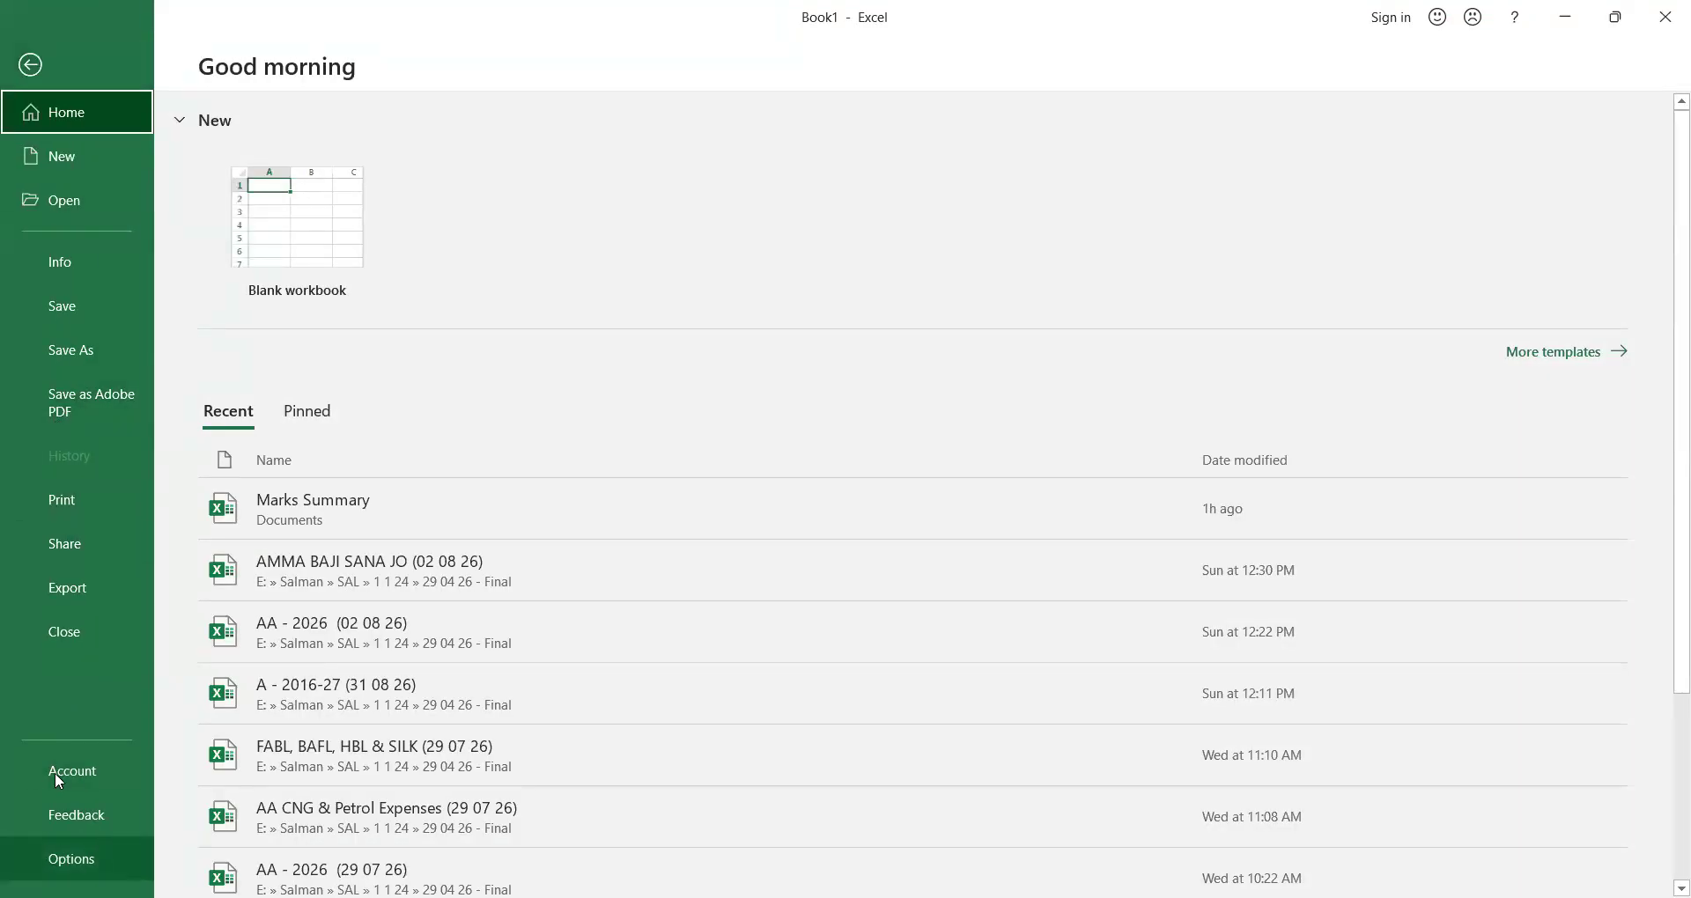
pyautogui.click(72, 859)
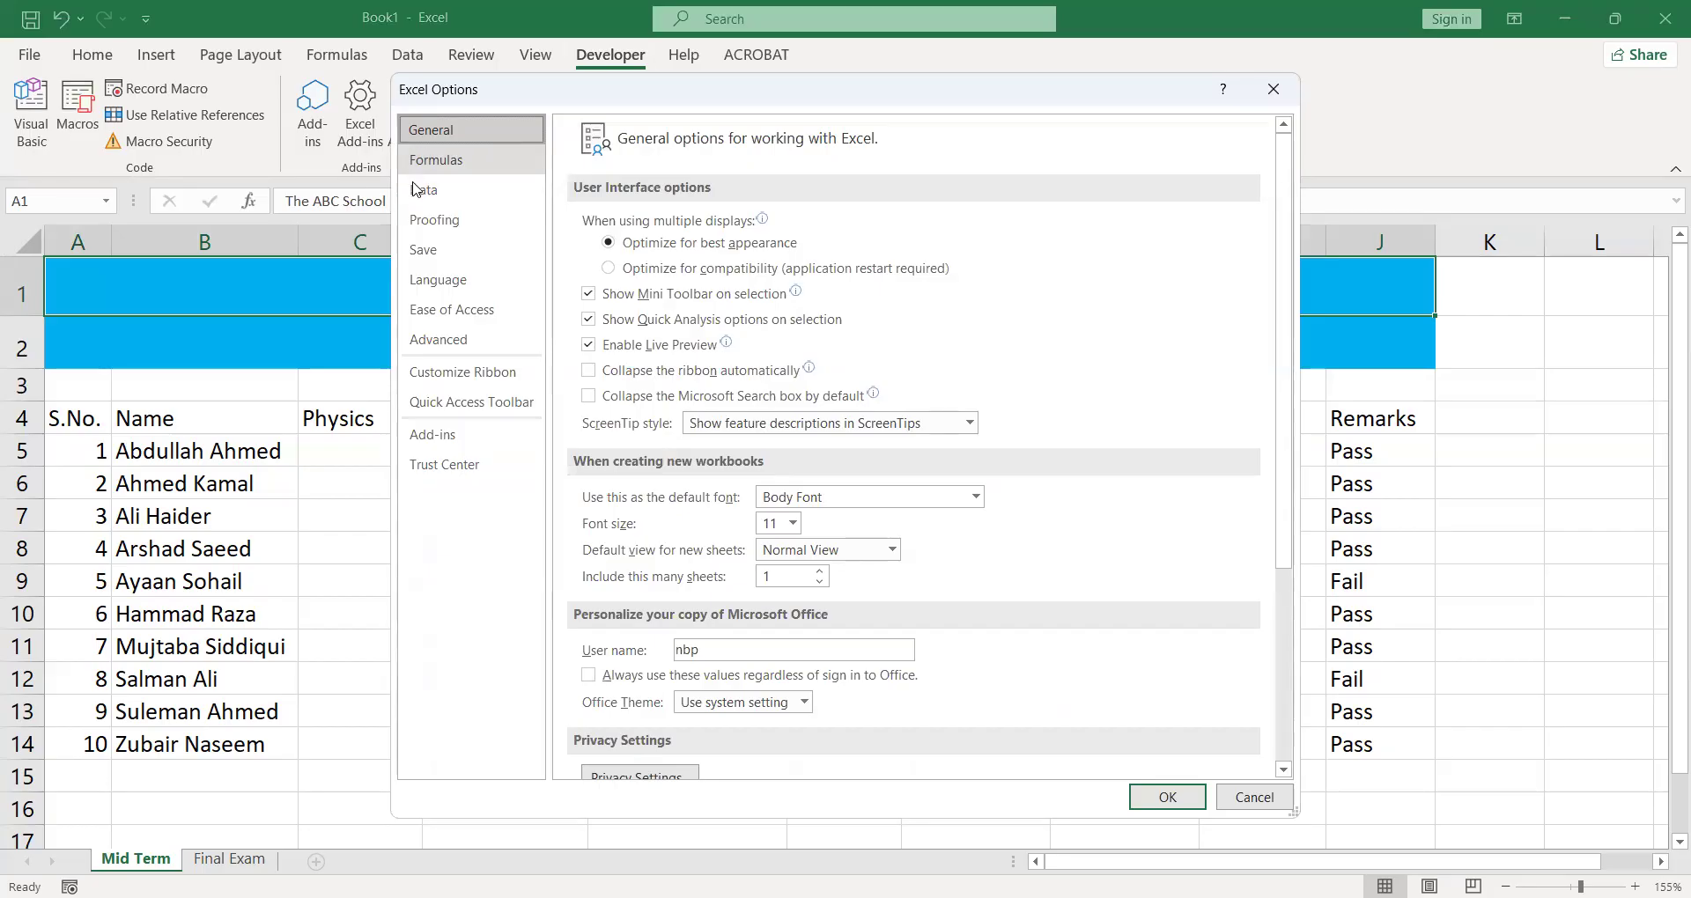
pyautogui.click(422, 389)
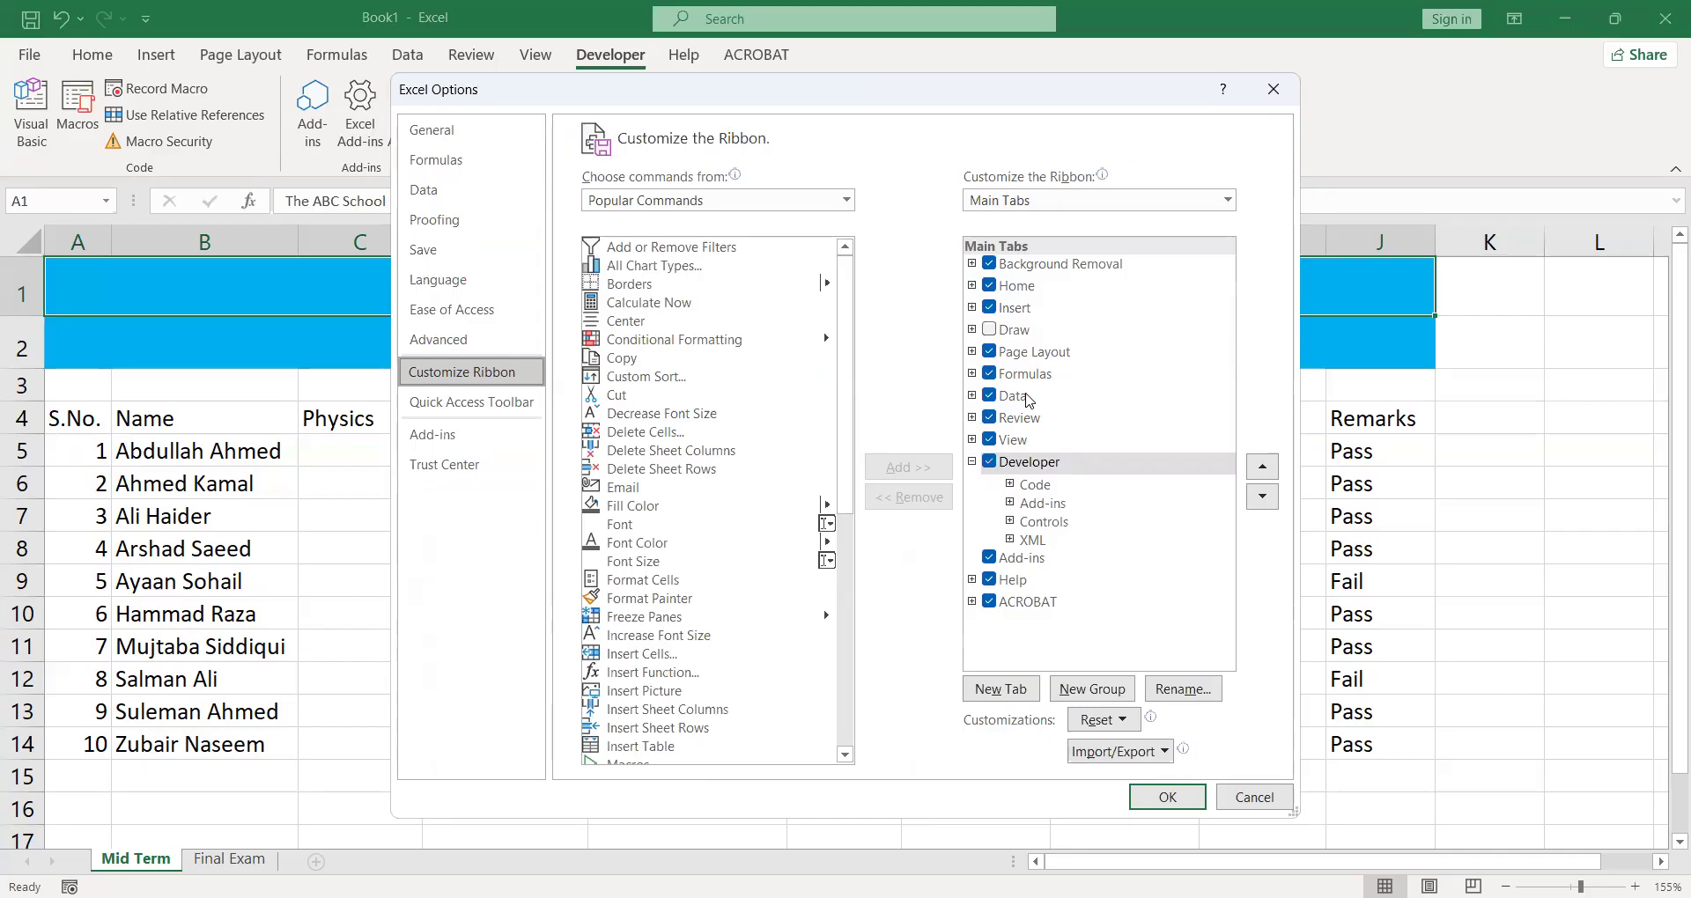
pyautogui.click(1179, 795)
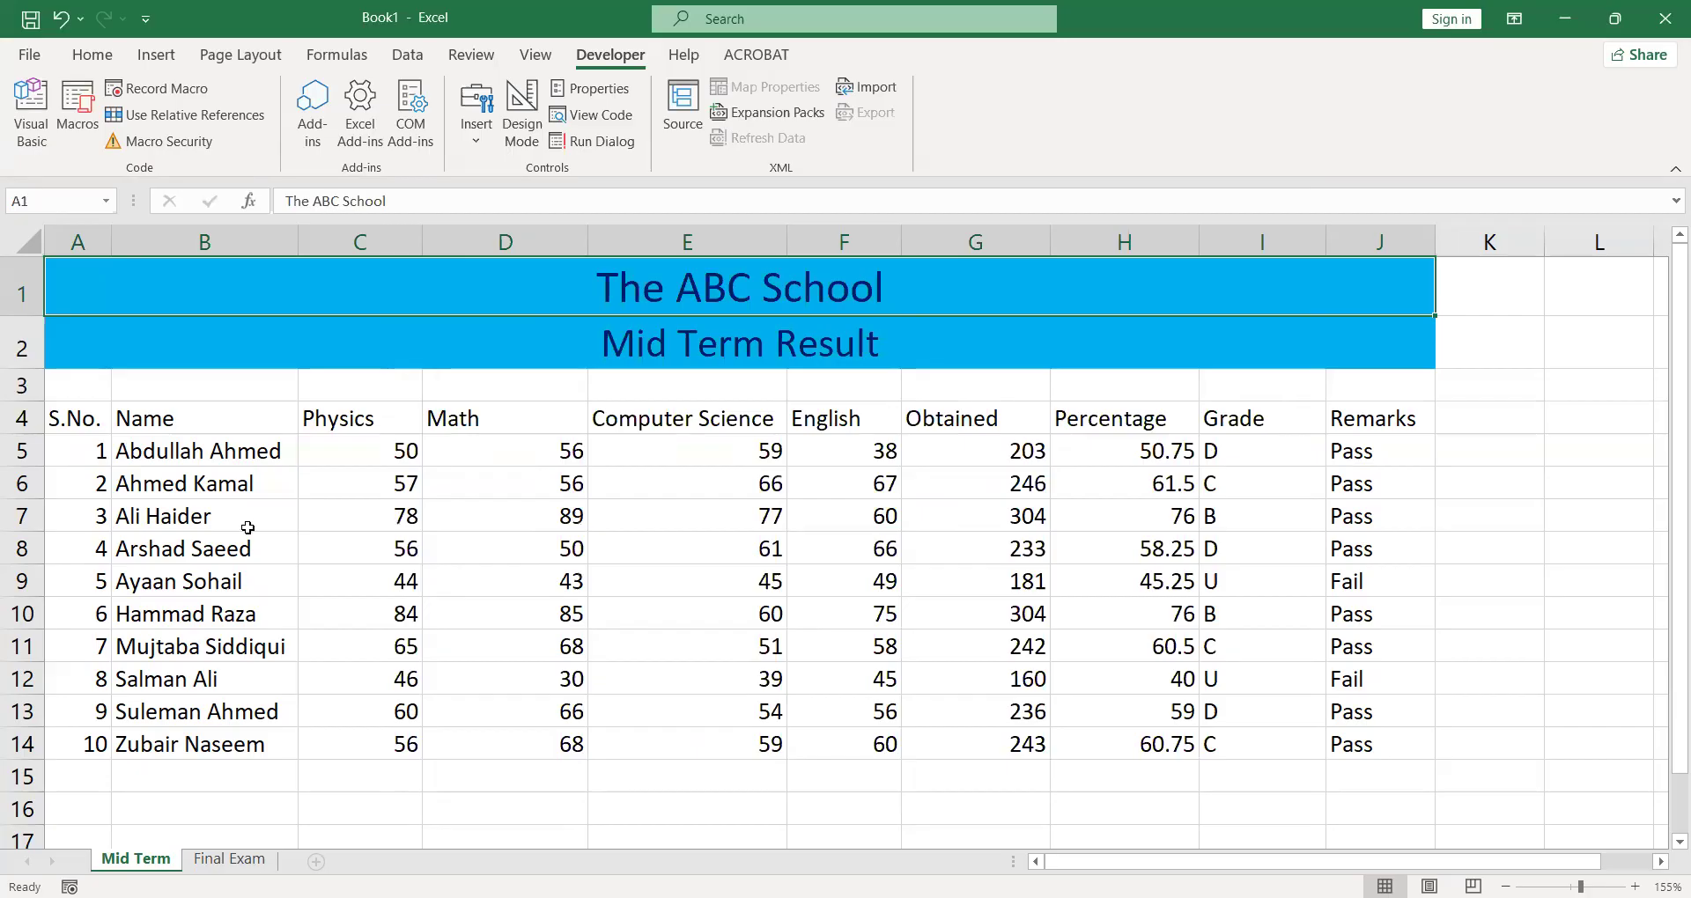
# - Set up a new macro recording named Formatting with the shortcut Ctrl+Shift+Y, stored in This Workbook
pyautogui.click(170, 93)
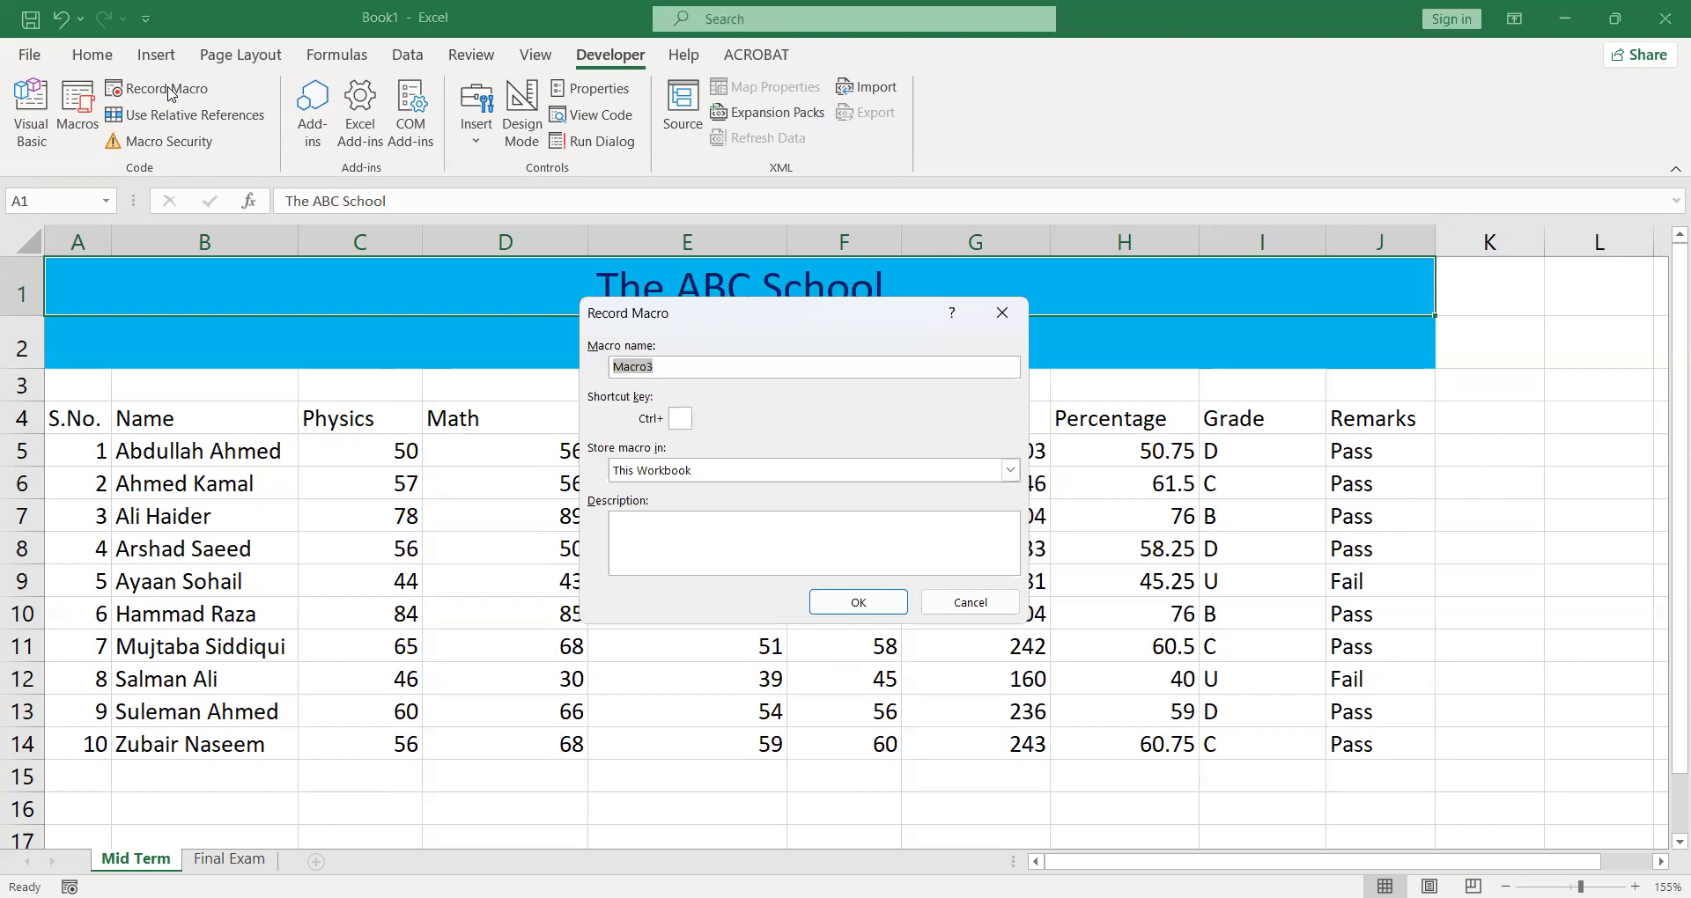
pyautogui.write('Forma')
pyautogui.write('tting')
pyautogui.write('Y')
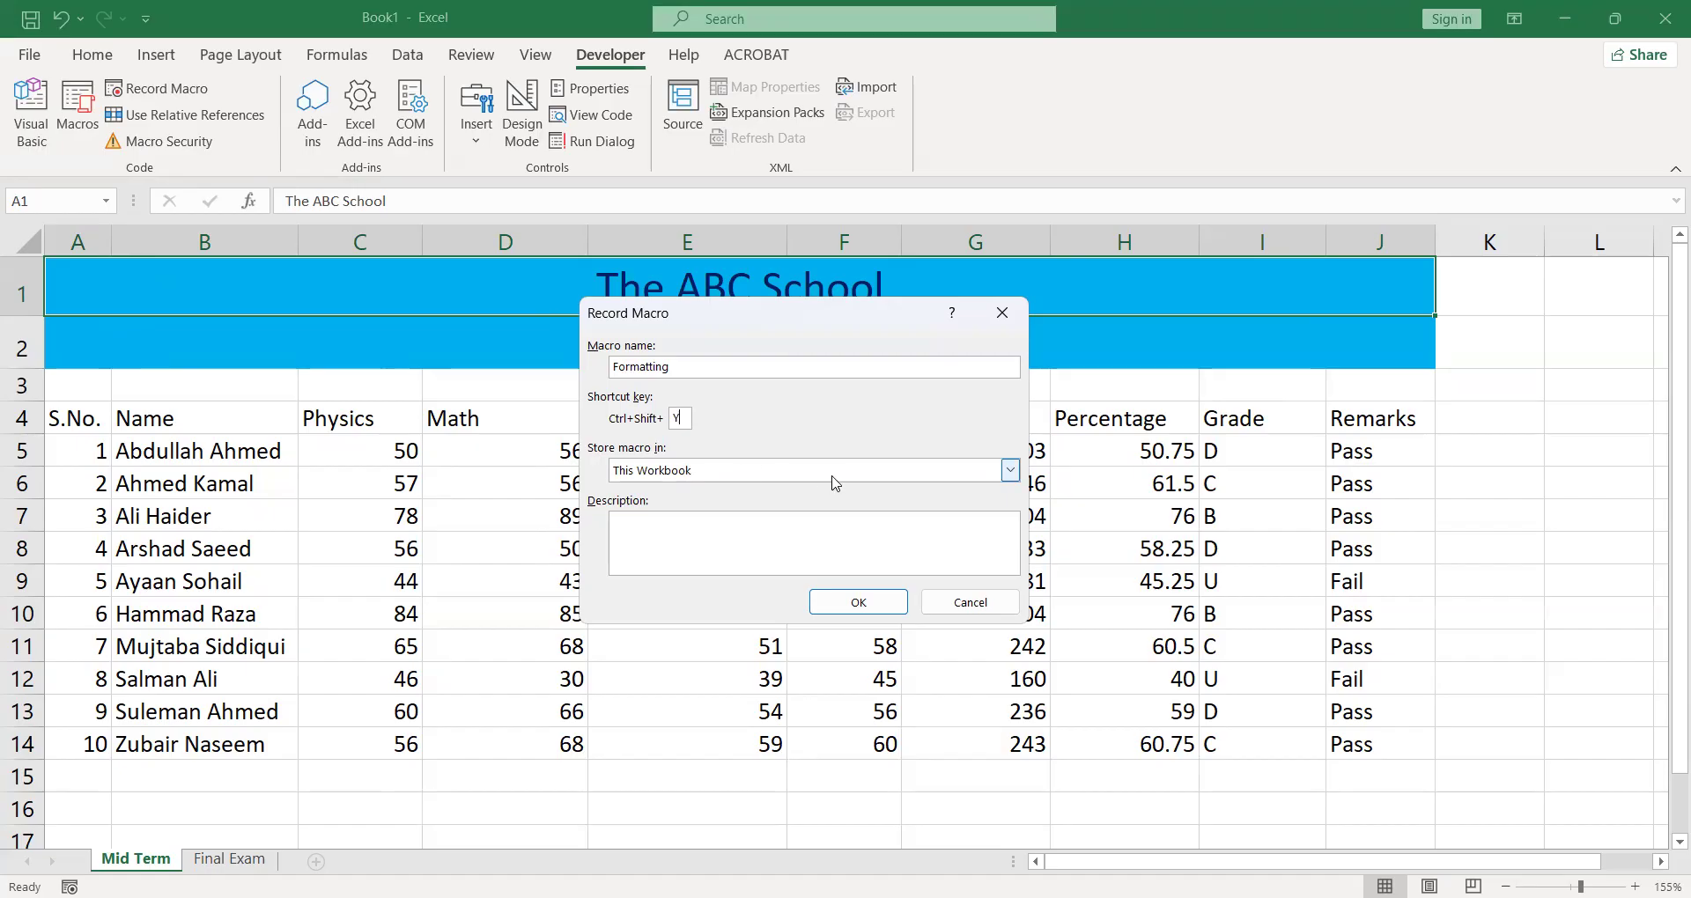
pyautogui.click(1009, 470)
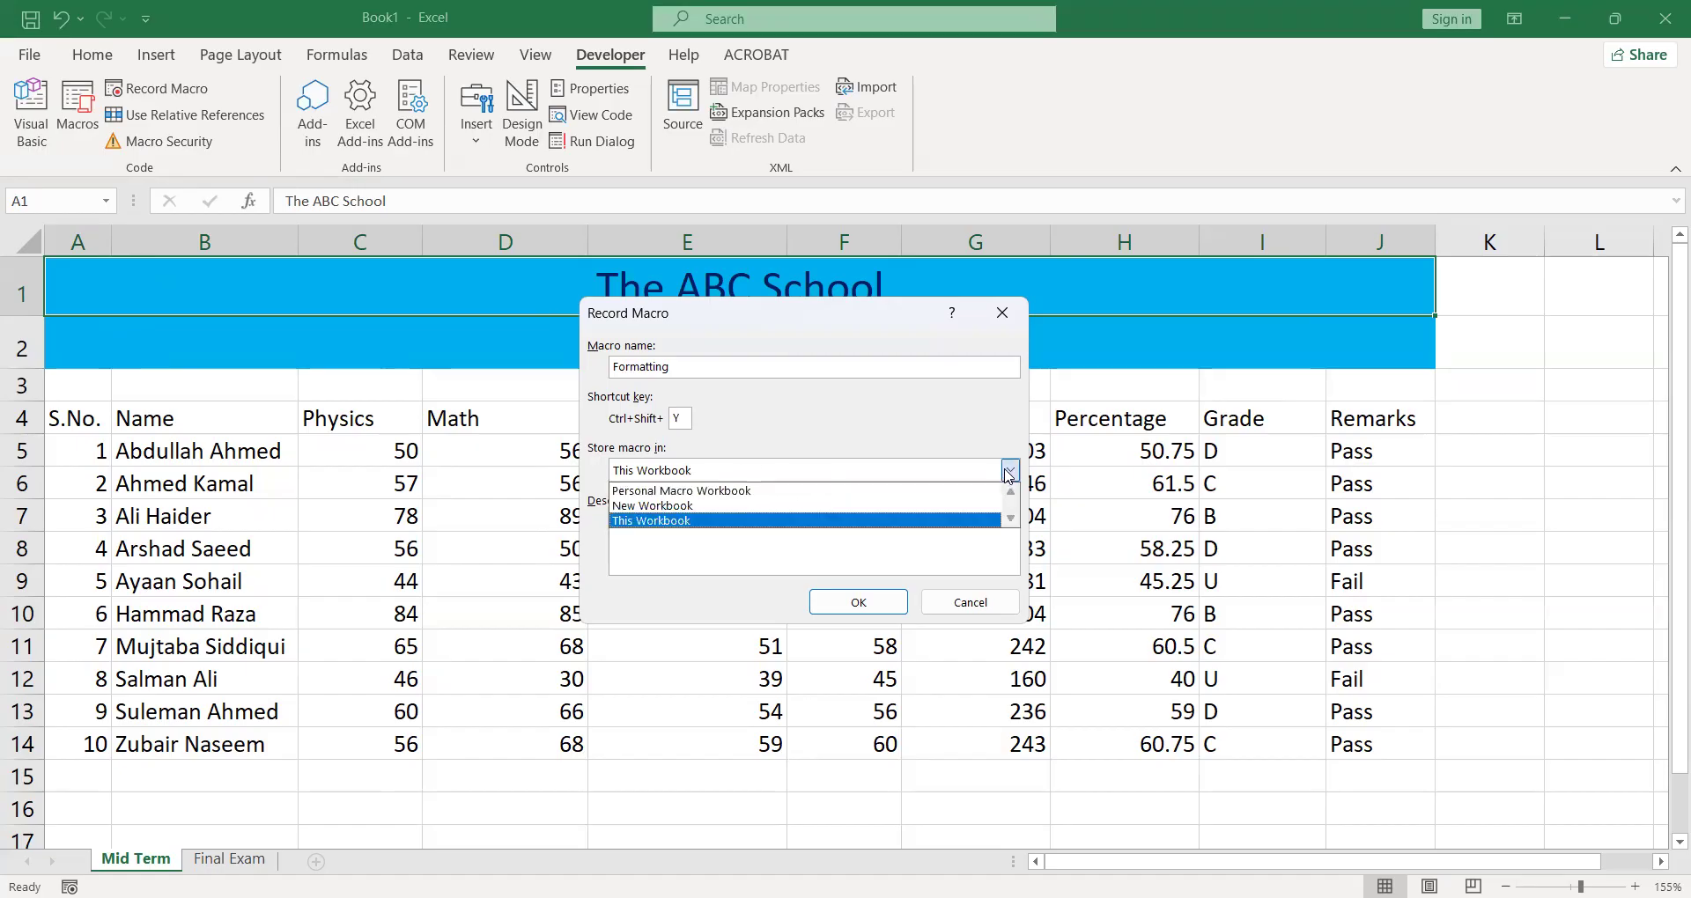
pyautogui.click(911, 520)
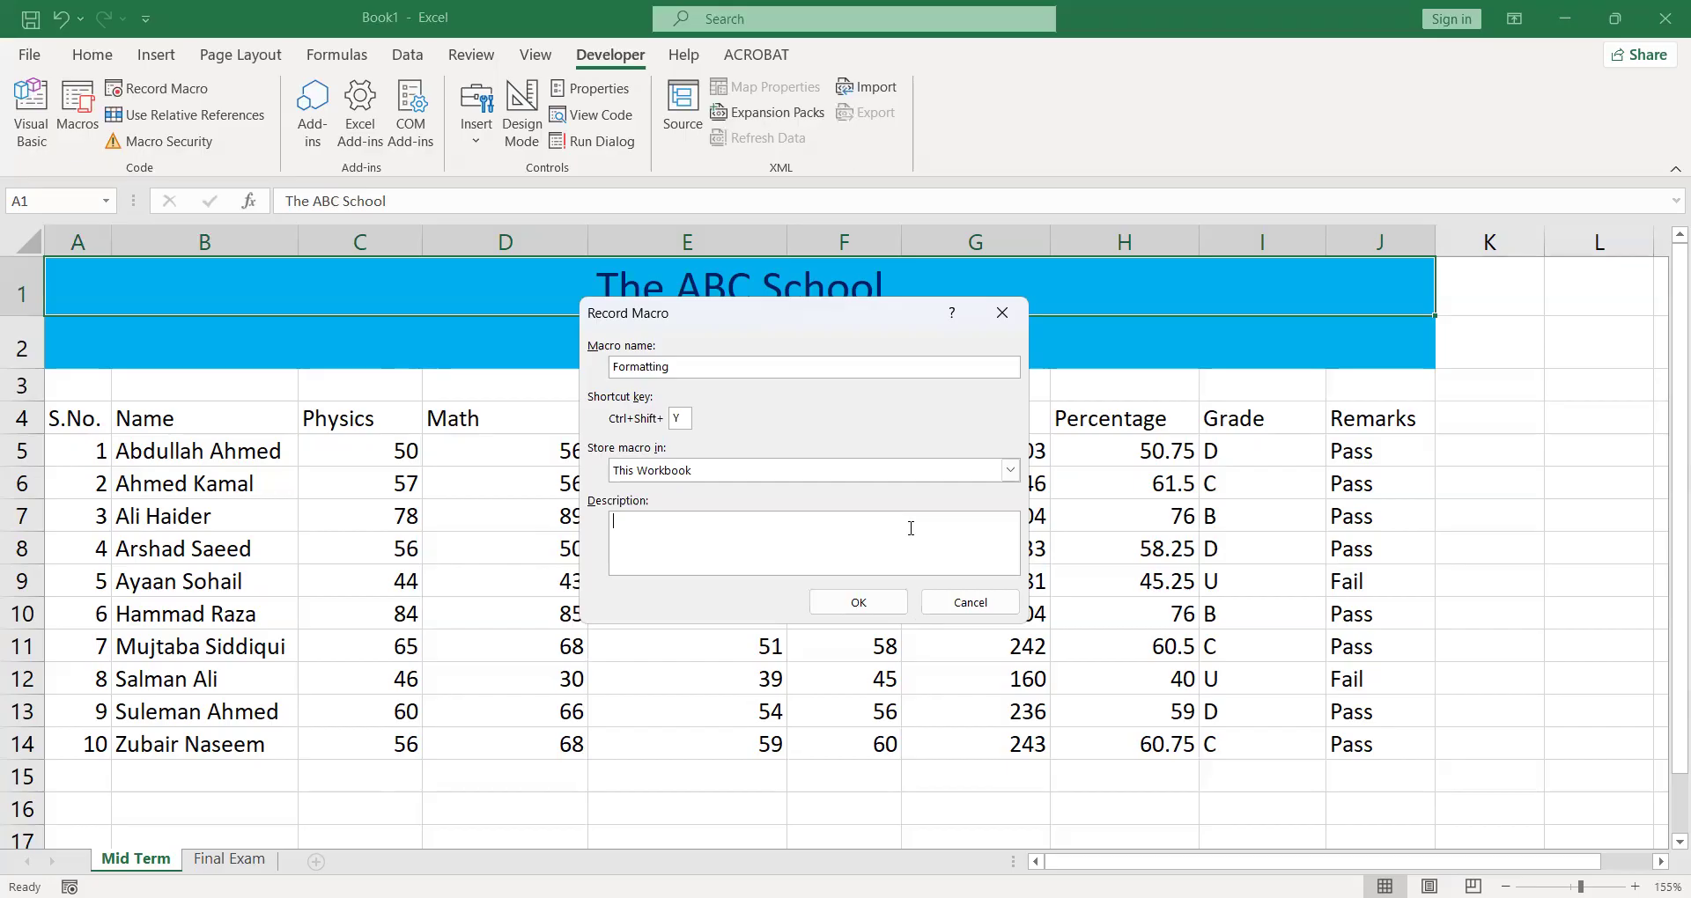
# - Enter the macro description "Formatting the sheet" and start the recording
pyautogui.write('Formatting thw')
pyautogui.press('BackSpace')
pyautogui.press('BackSpace')
pyautogui.write('e sk')
pyautogui.press('BackSpace')
pyautogui.write('heet')
pyautogui.click(881, 608)
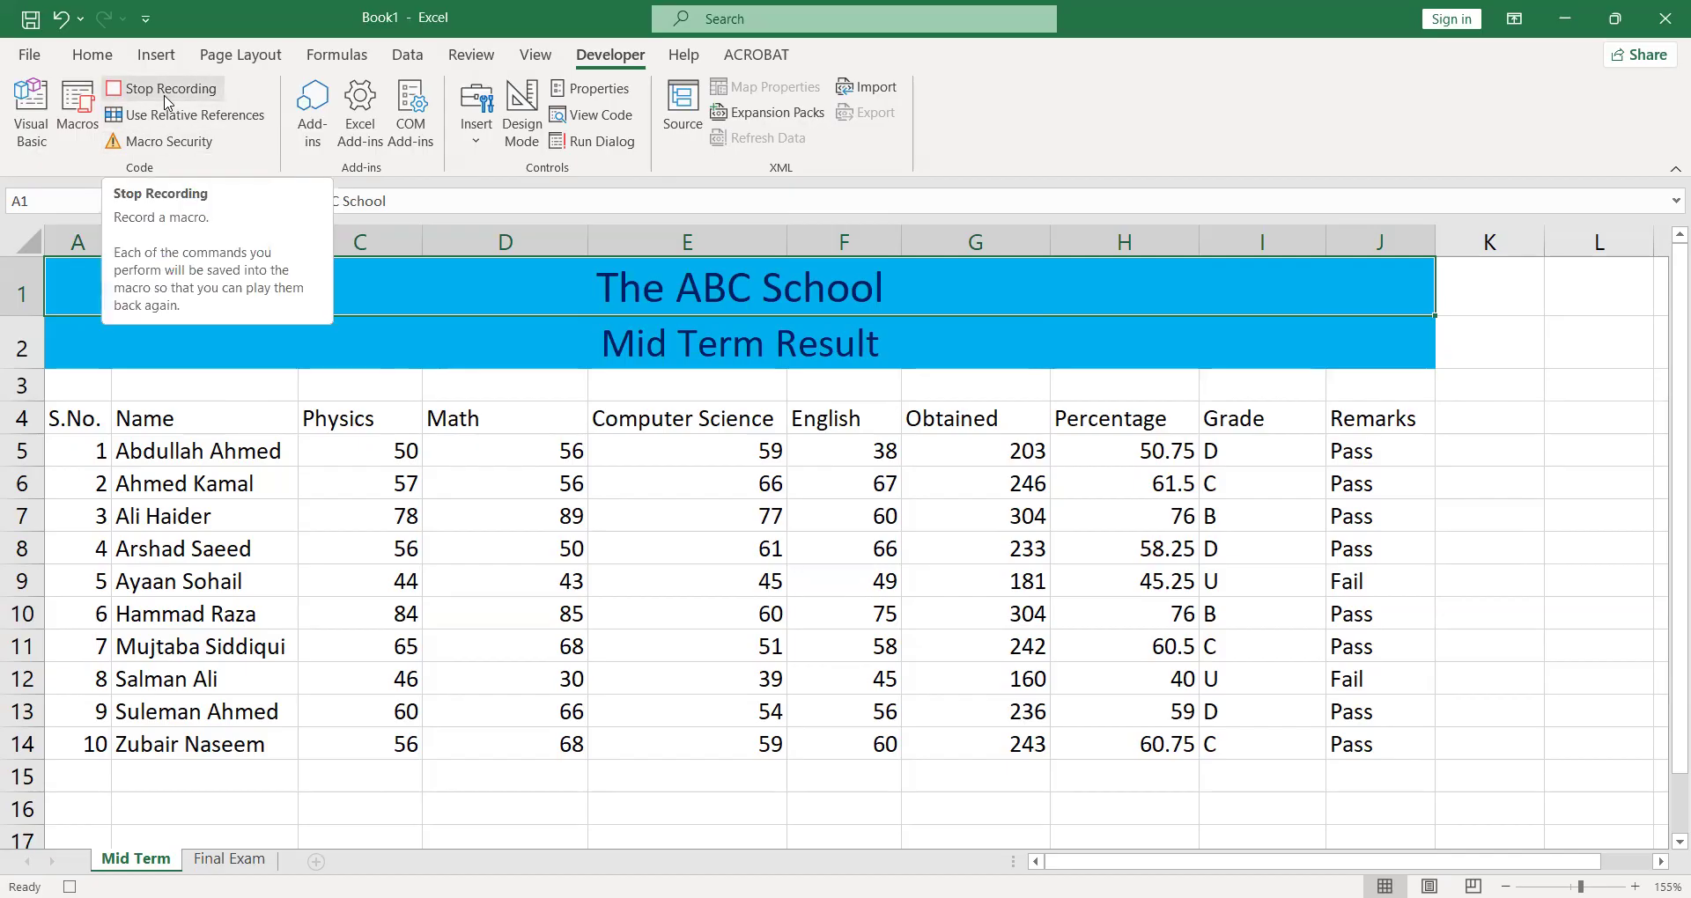
# - Hide the gridlines on the Mid Term sheet
pyautogui.click(85, 421)
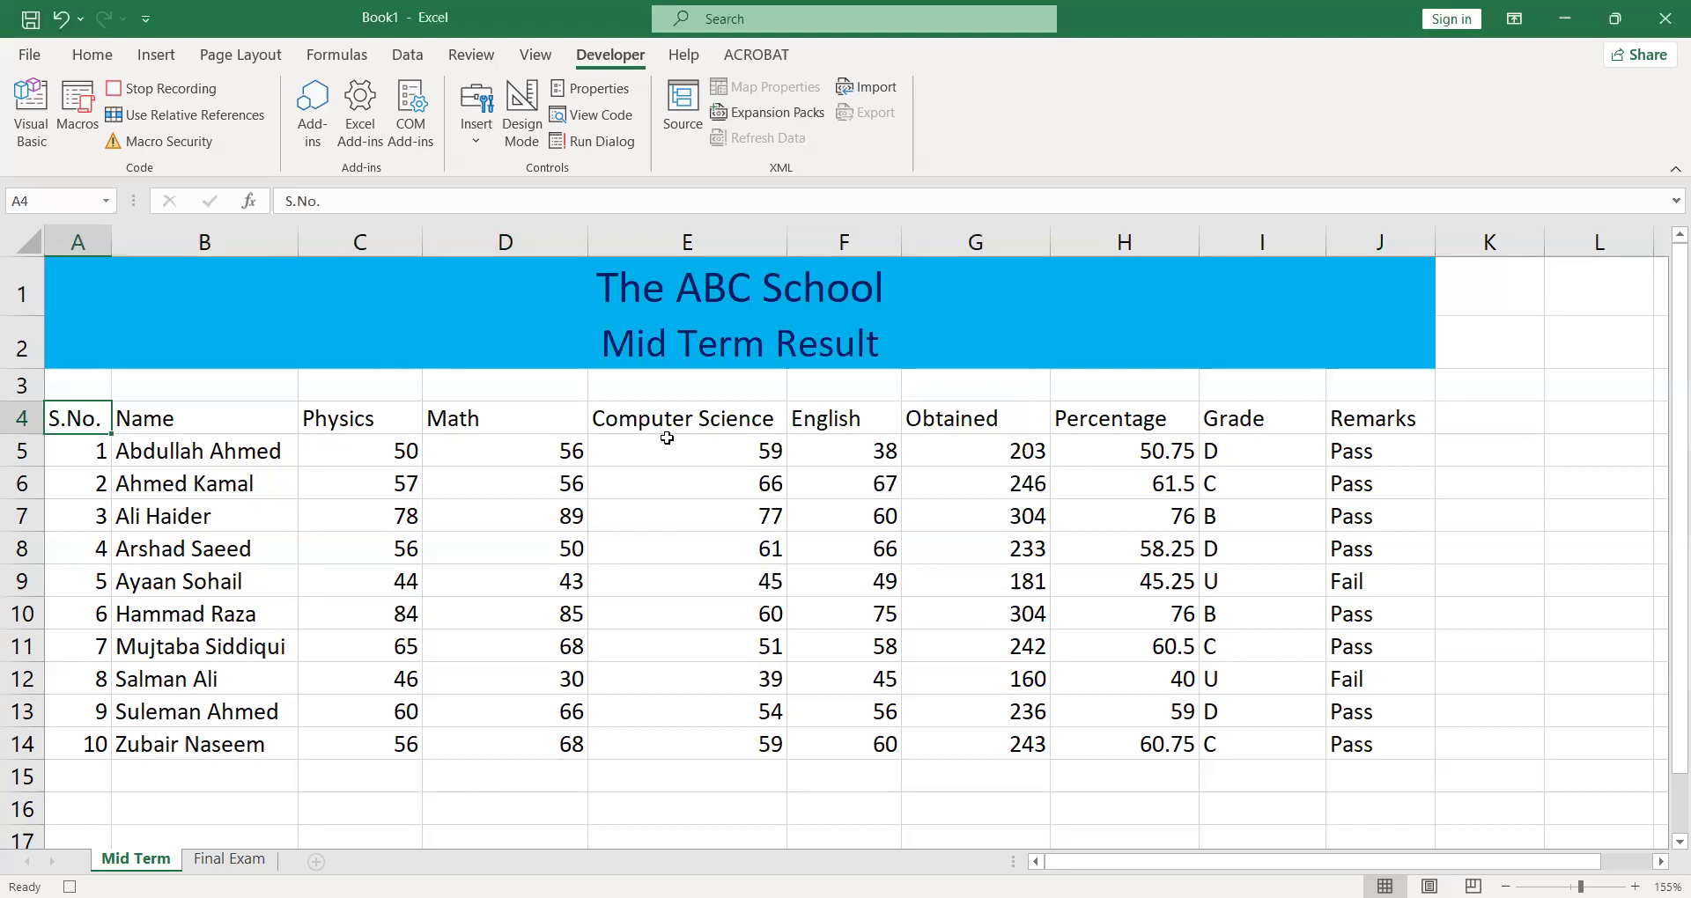
pyautogui.click(537, 58)
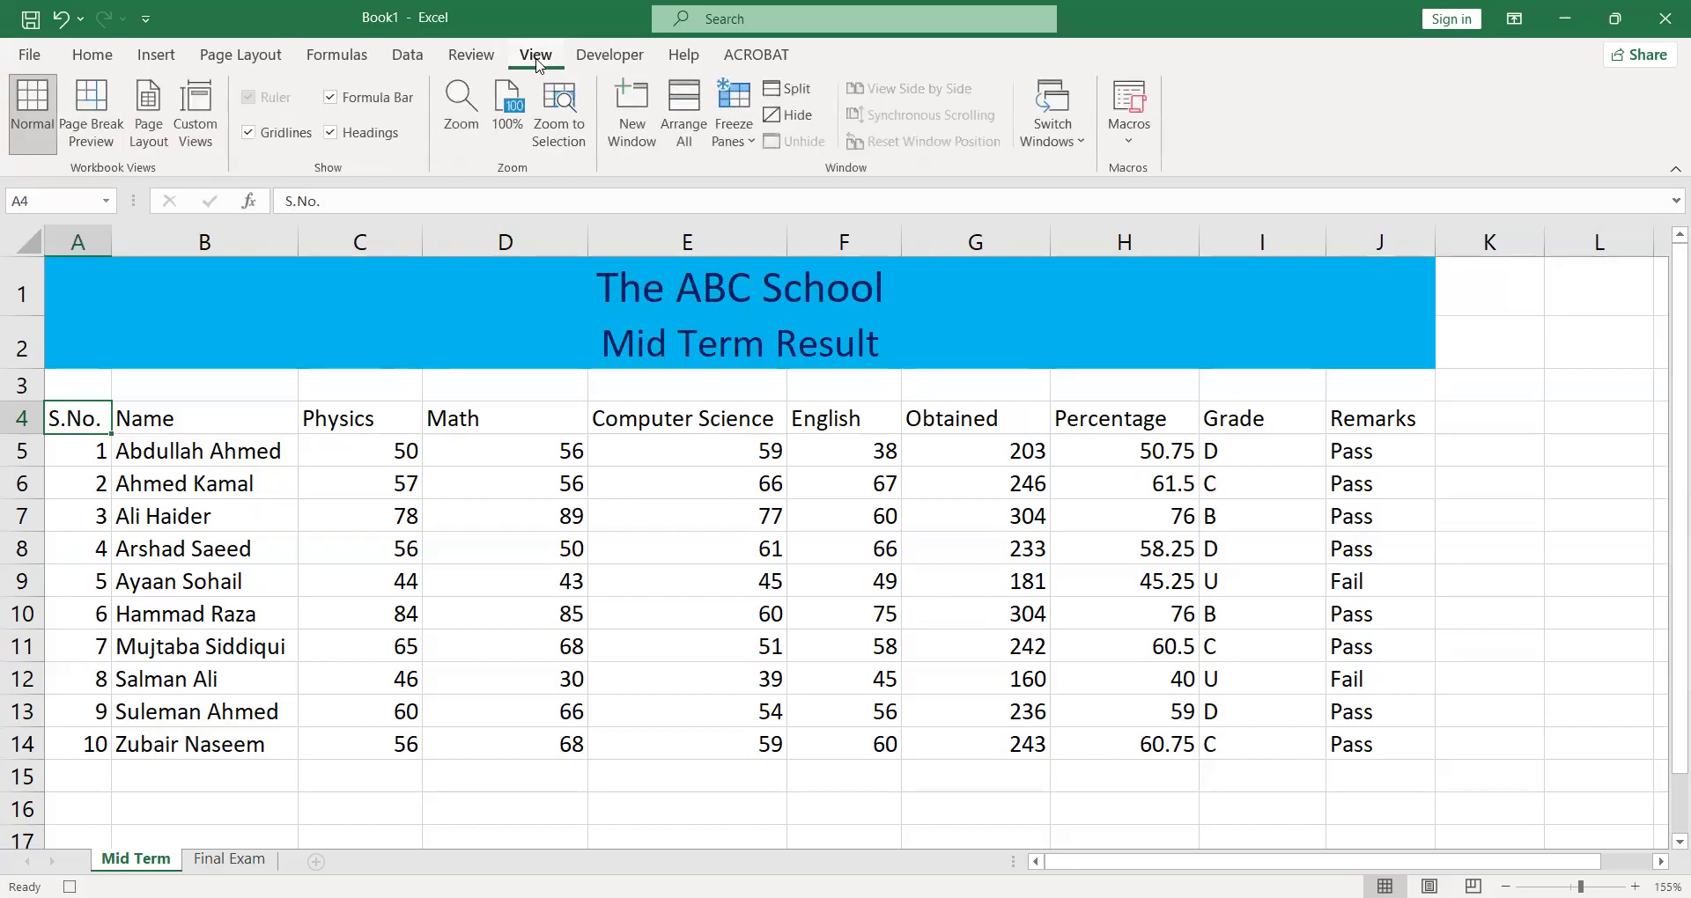
pyautogui.click(249, 133)
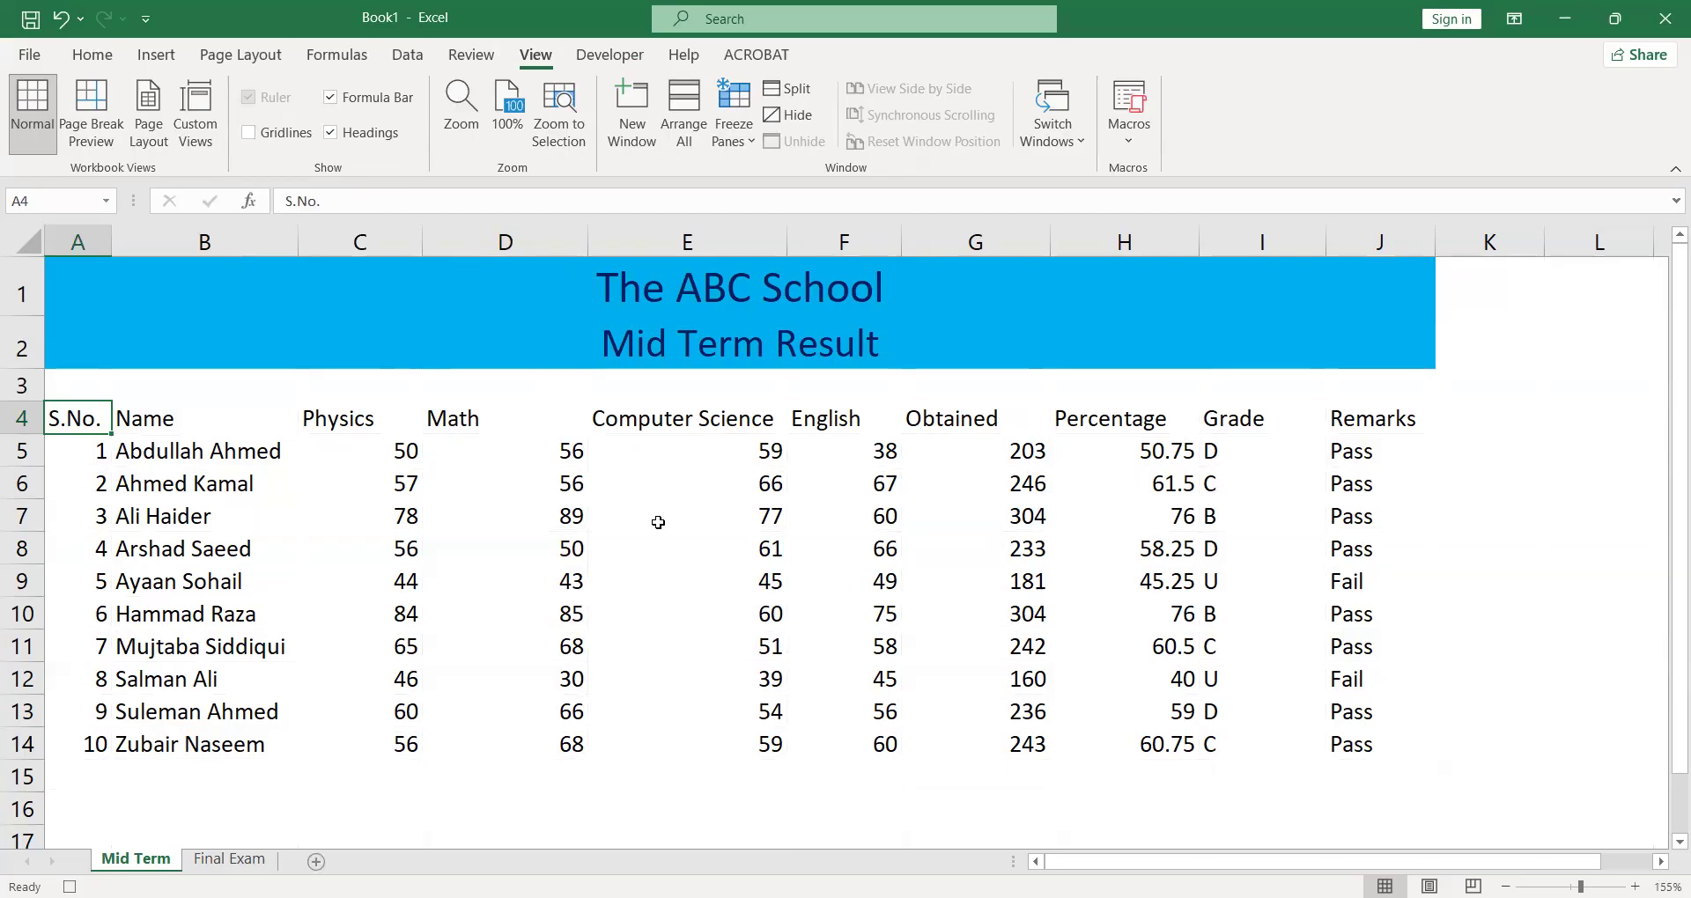
pyautogui.click(486, 511)
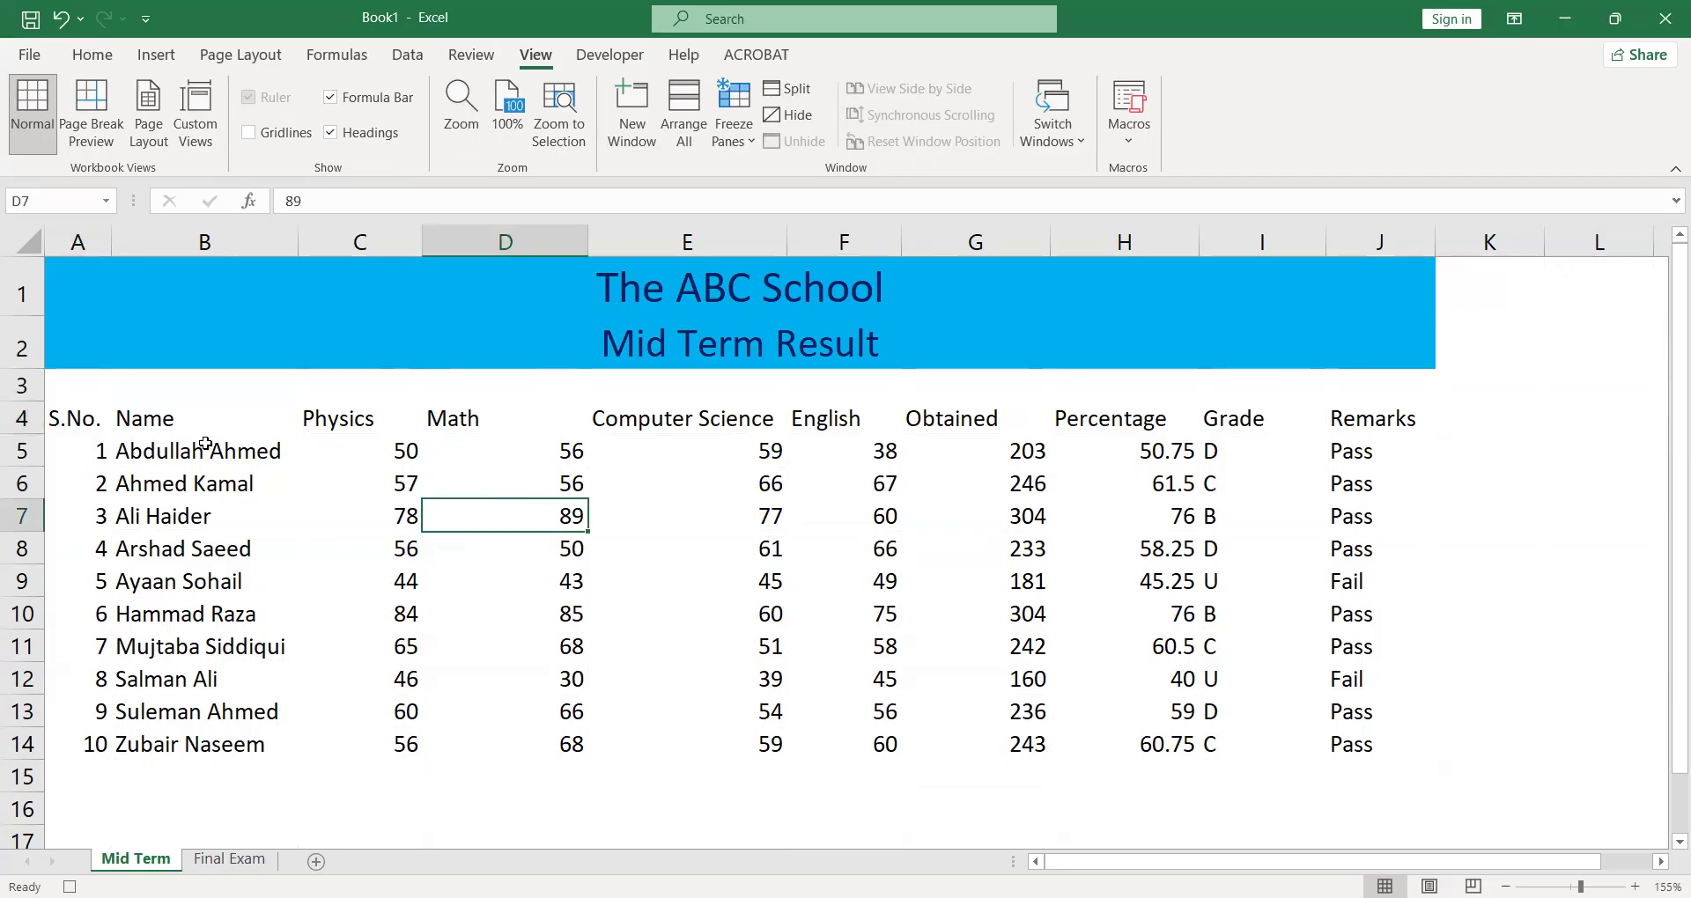
# - Apply All Borders to the whole results table, A4:J14
pyautogui.click(92, 422)
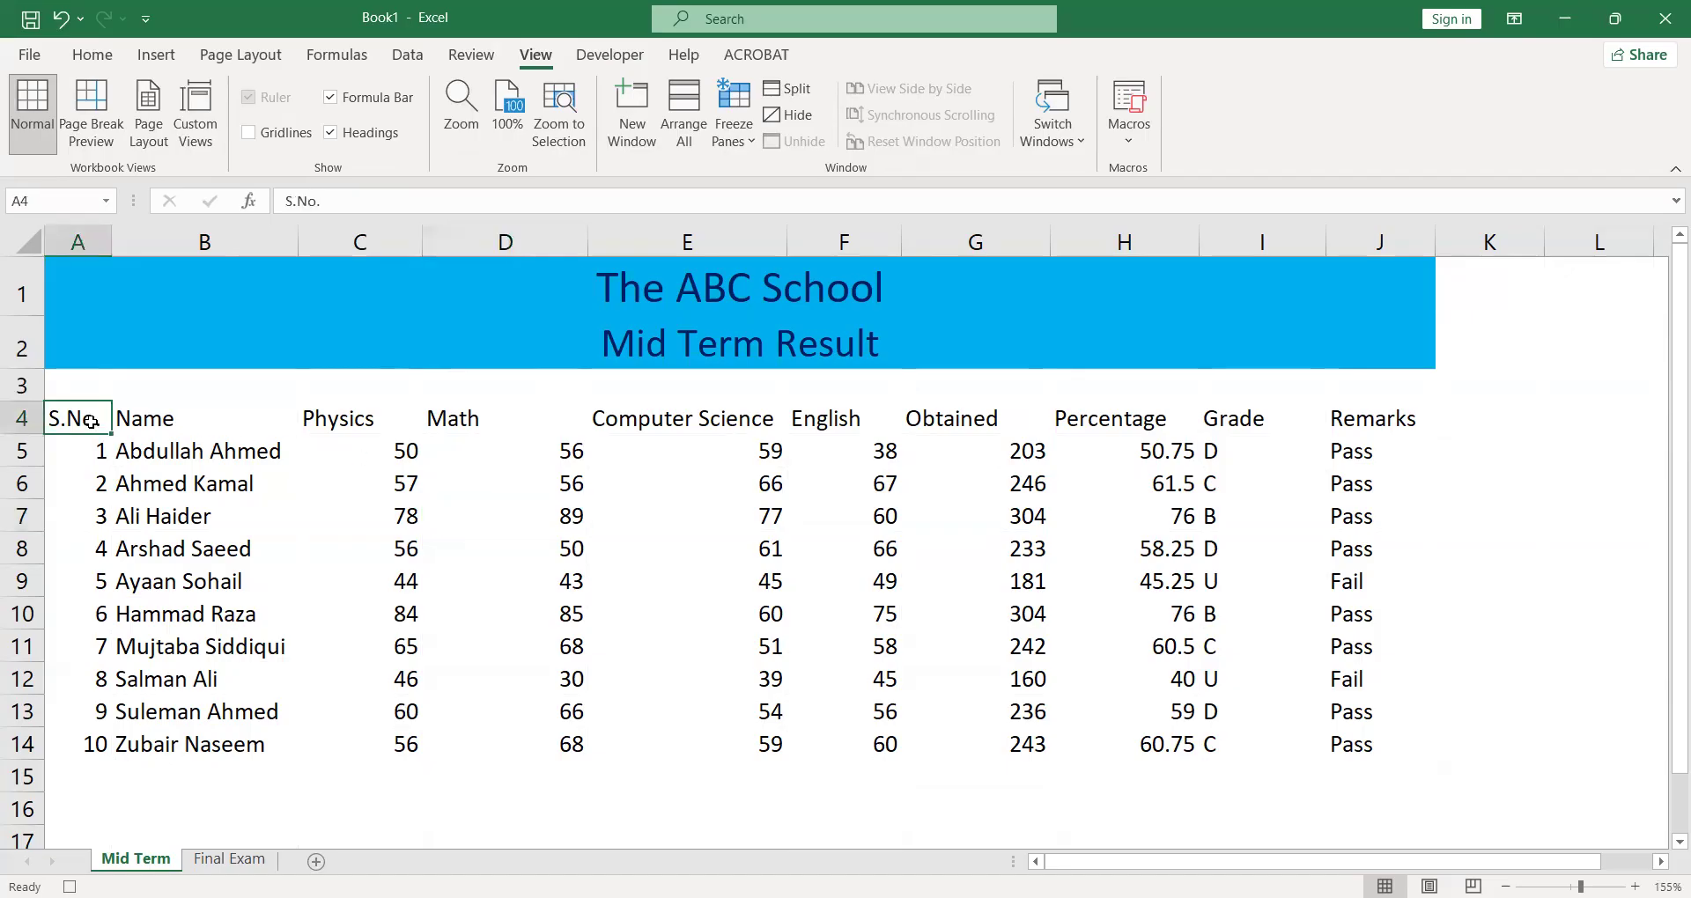
pyautogui.hotkey('shift', 'Right')
pyautogui.hotkey('shift', 'Right')
pyautogui.hotkey('shift', 'Right')
pyautogui.hotkey('shift', 'Right')
pyautogui.hotkey('shift', 'Right')
pyautogui.hotkey('shift', 'Right')
pyautogui.hotkey('shift', 'Right')
pyautogui.hotkey('shift', 'Right')
pyautogui.hotkey('shift', 'Right')
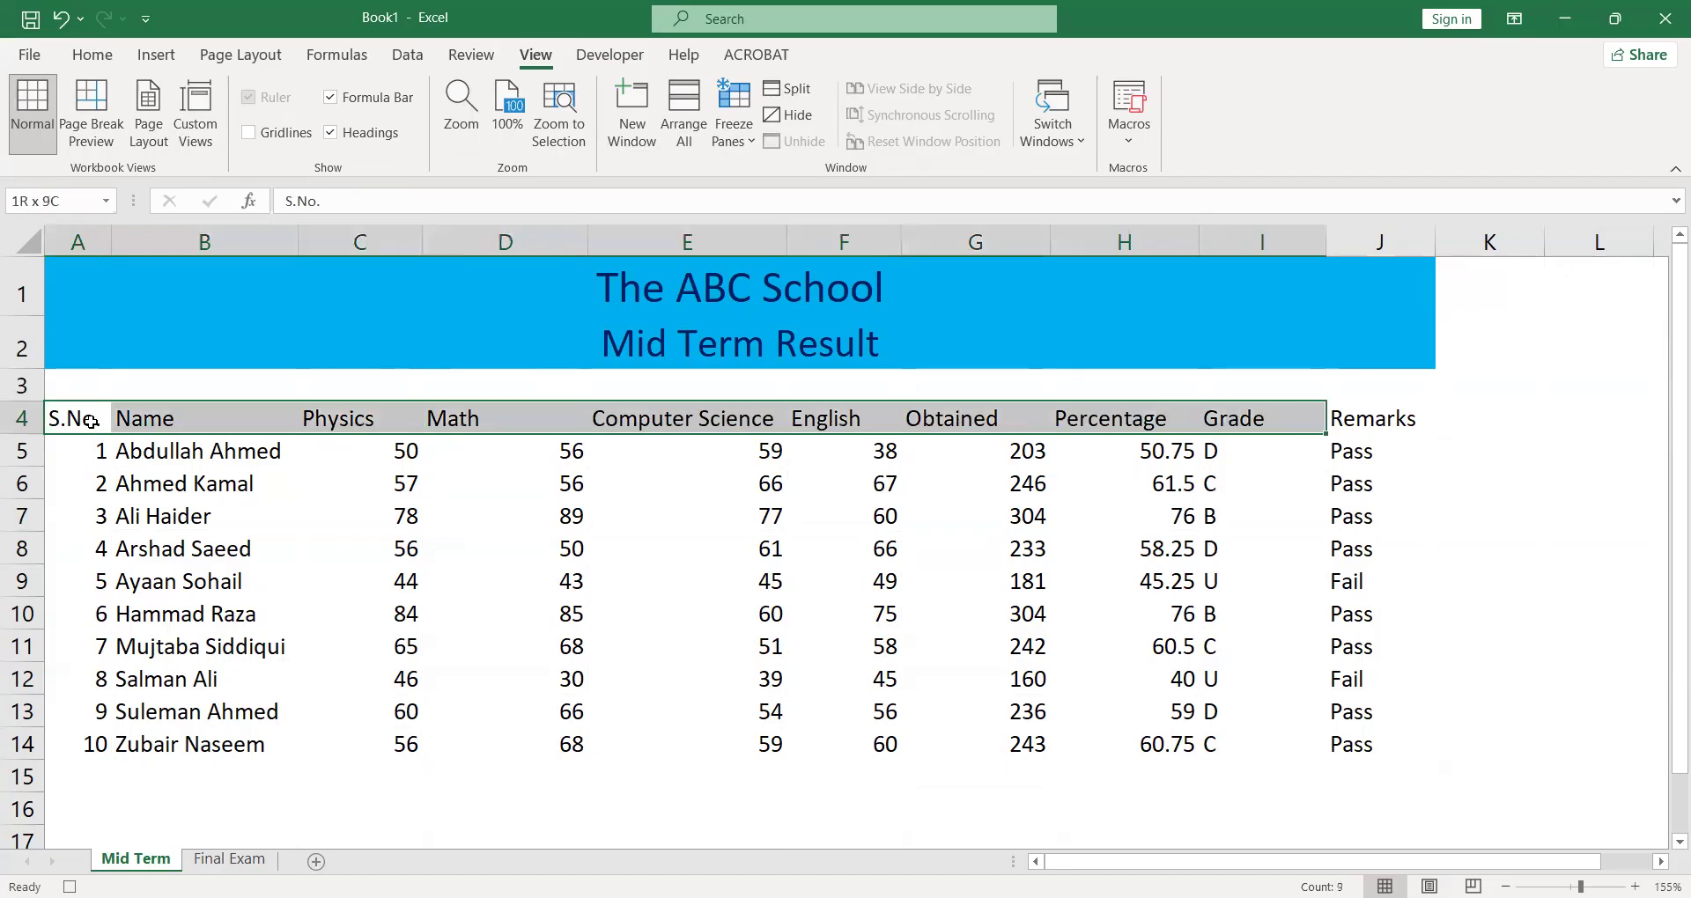
pyautogui.hotkey('shift', 'Down')
pyautogui.hotkey('shift', 'Down')
pyautogui.hotkey('shift', 'Down')
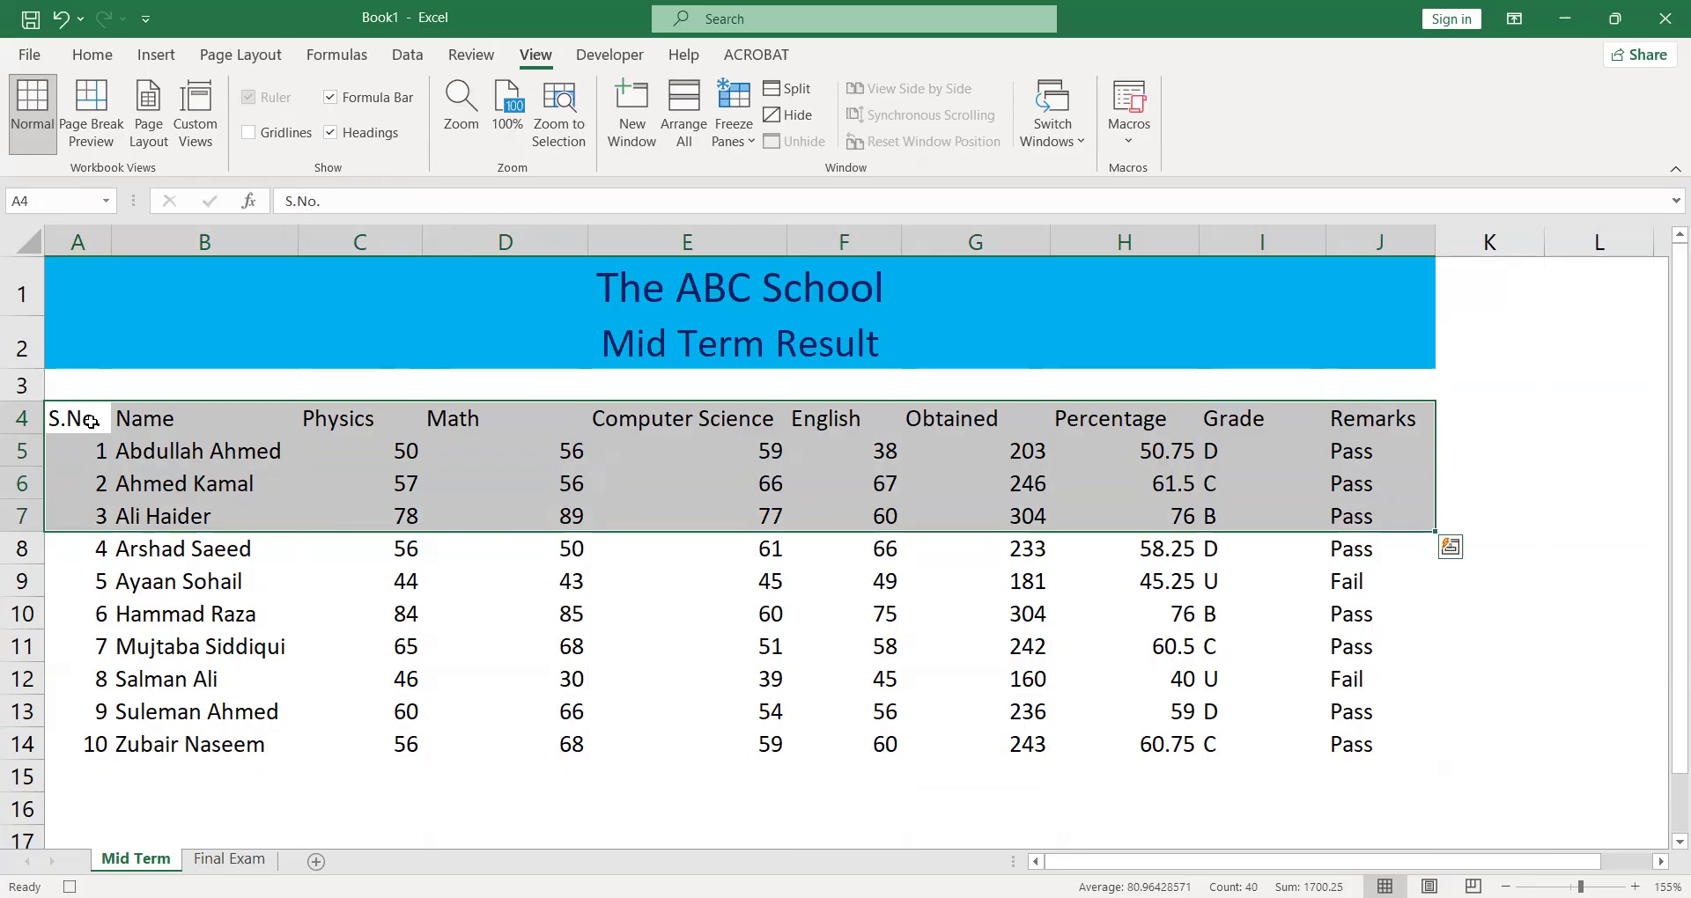
pyautogui.hotkey('shift', 'Down')
pyautogui.hotkey('shift', 'Down')
pyautogui.hotkey('shift', 'Down')
pyautogui.hotkey('shift', 'Down')
pyautogui.hotkey('shift', 'Down')
pyautogui.hotkey('shift', 'Down')
pyautogui.hotkey('shift', 'Down')
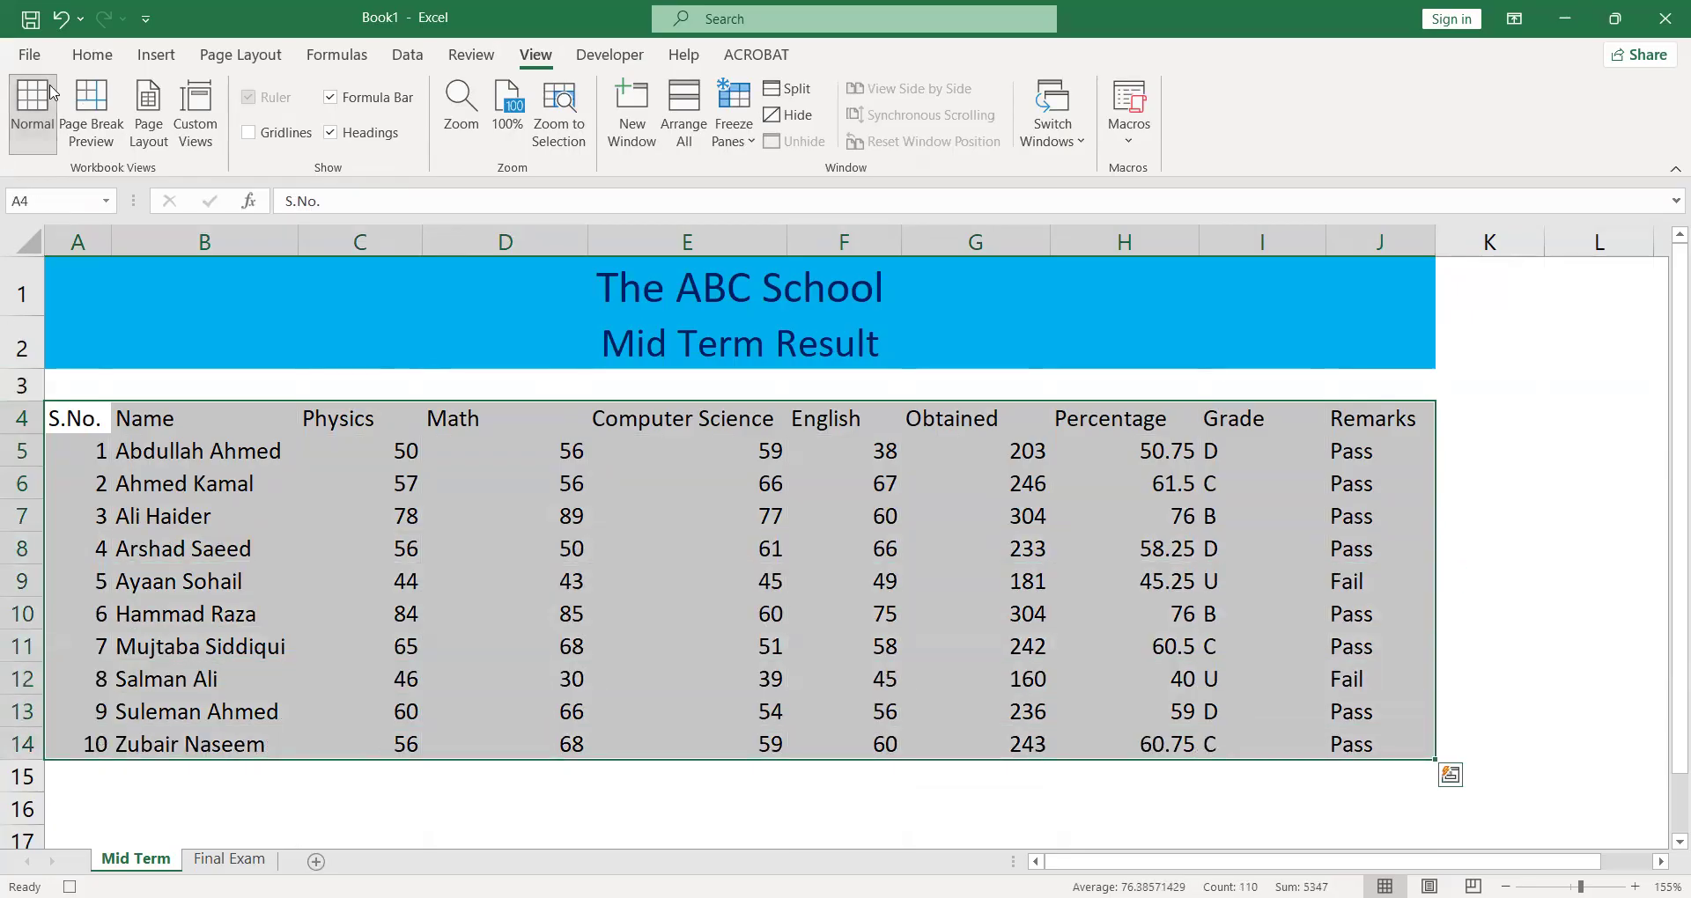
pyautogui.click(79, 59)
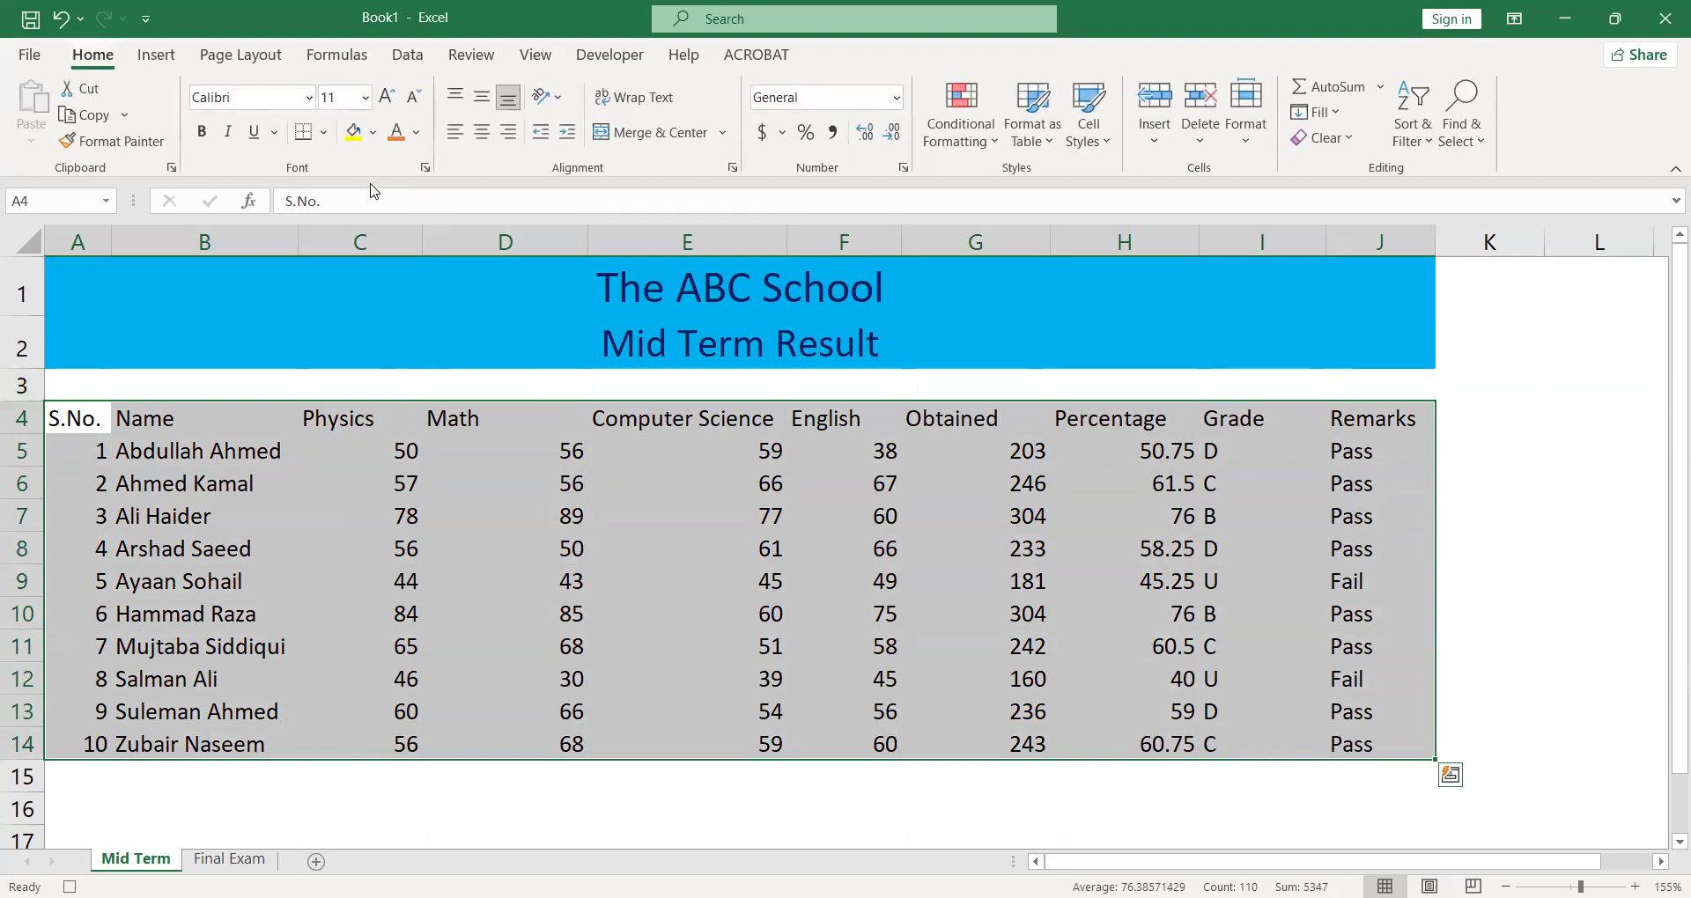
pyautogui.click(323, 133)
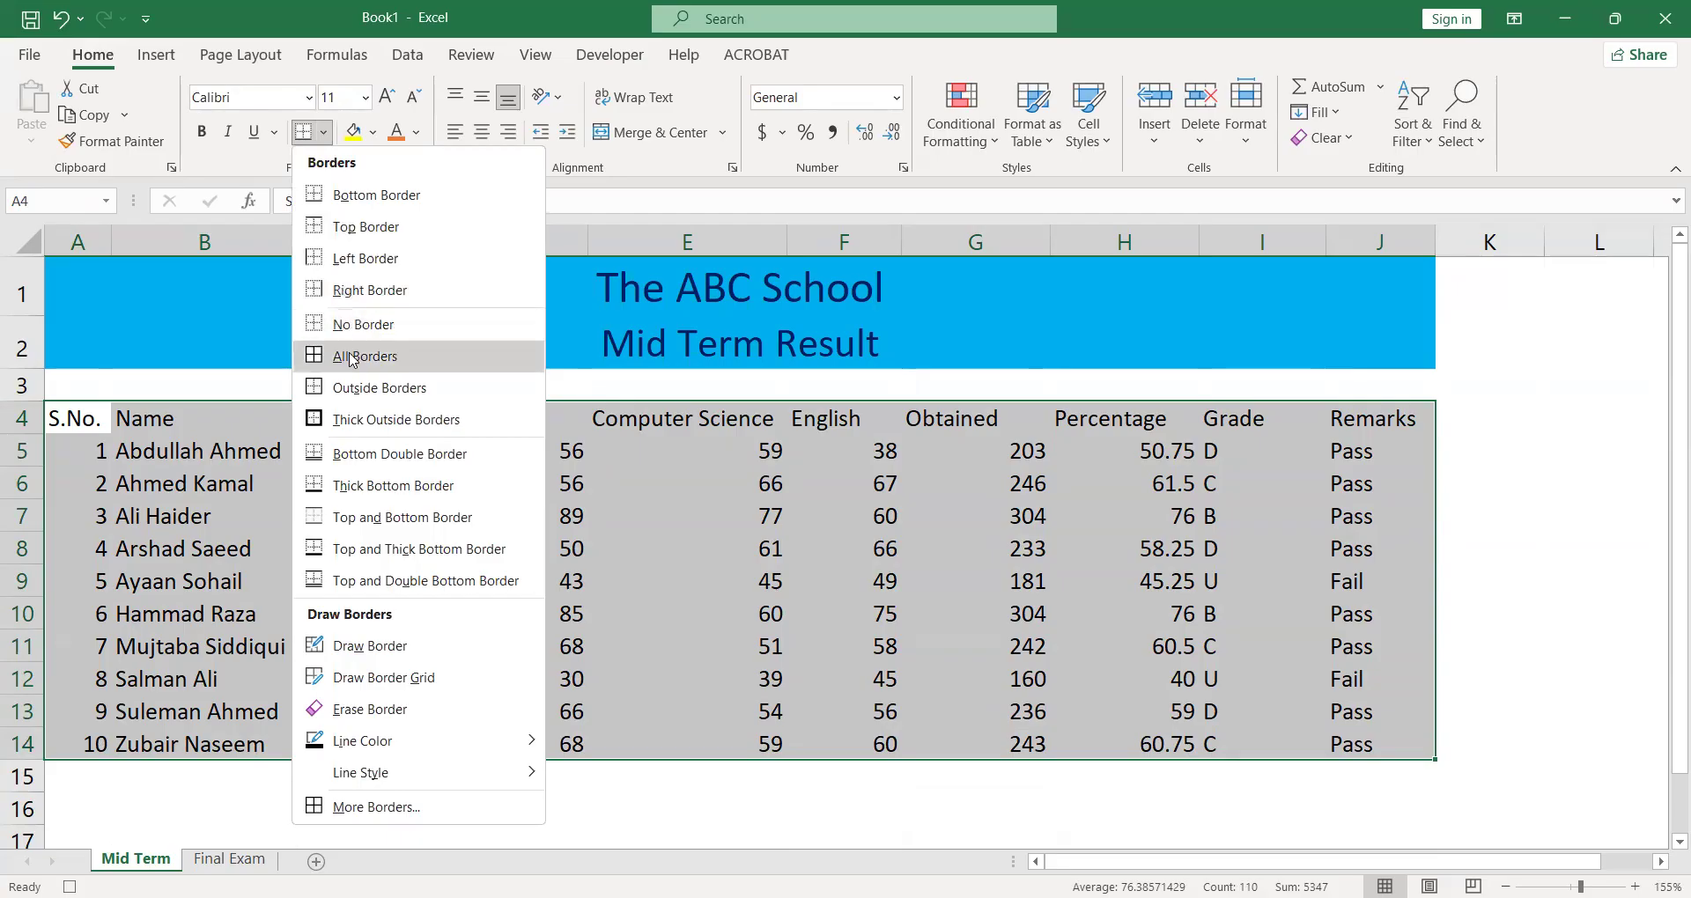
pyautogui.click(351, 357)
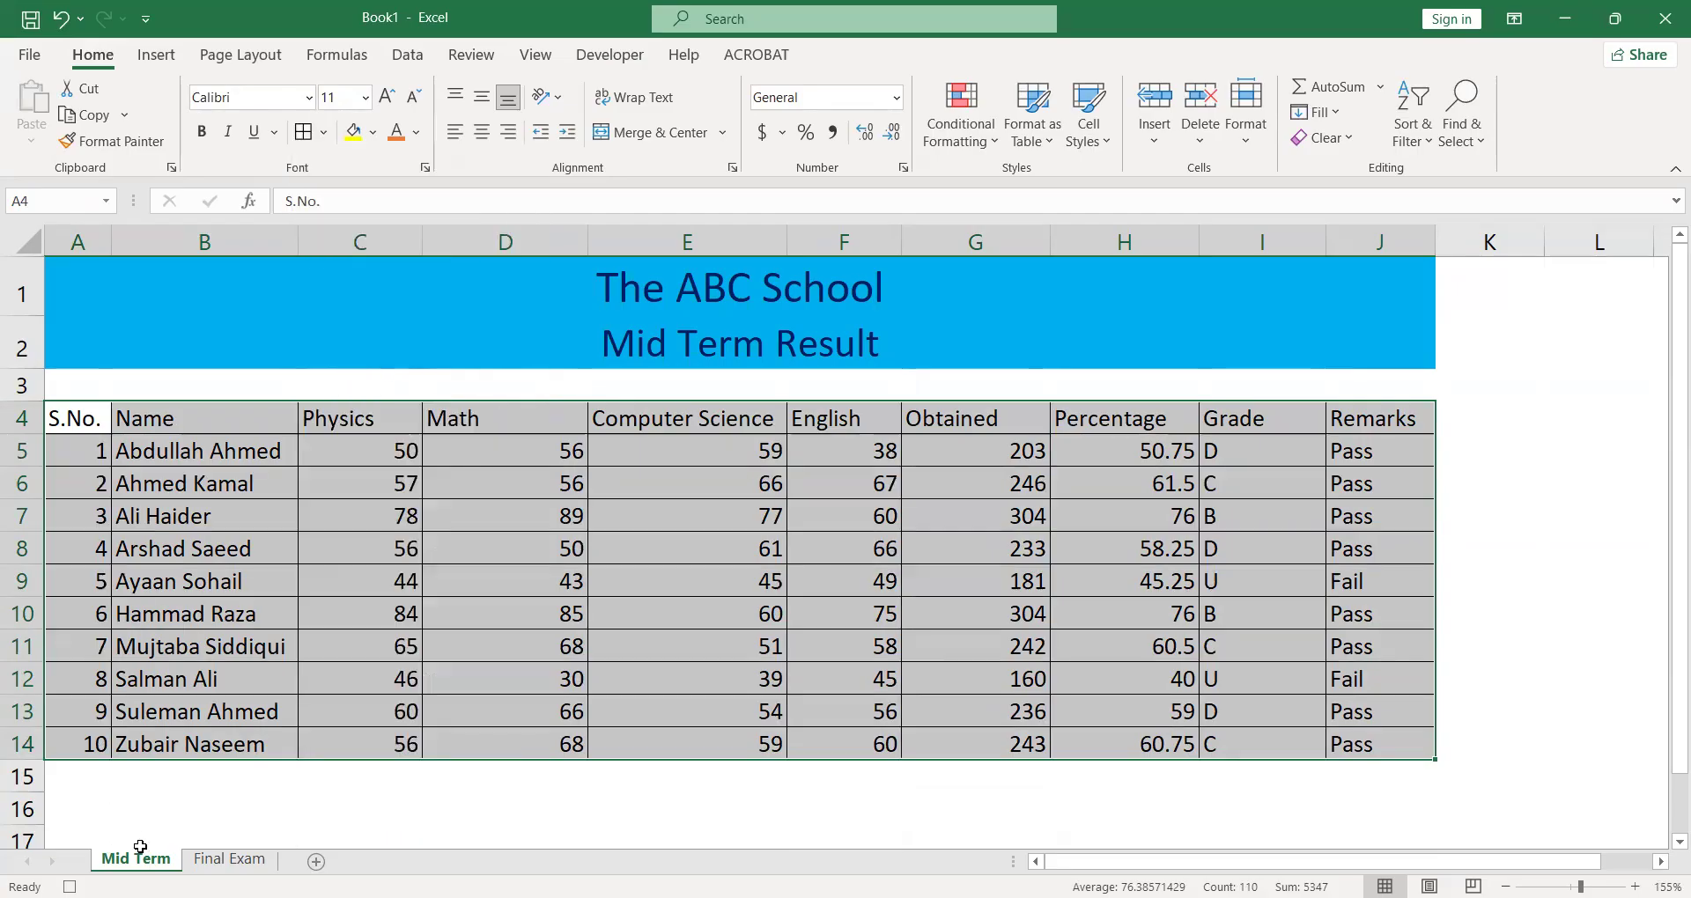
# - Give the table's header row A4:J4 an orange font colour and a yellow fill
pyautogui.click(106, 429)
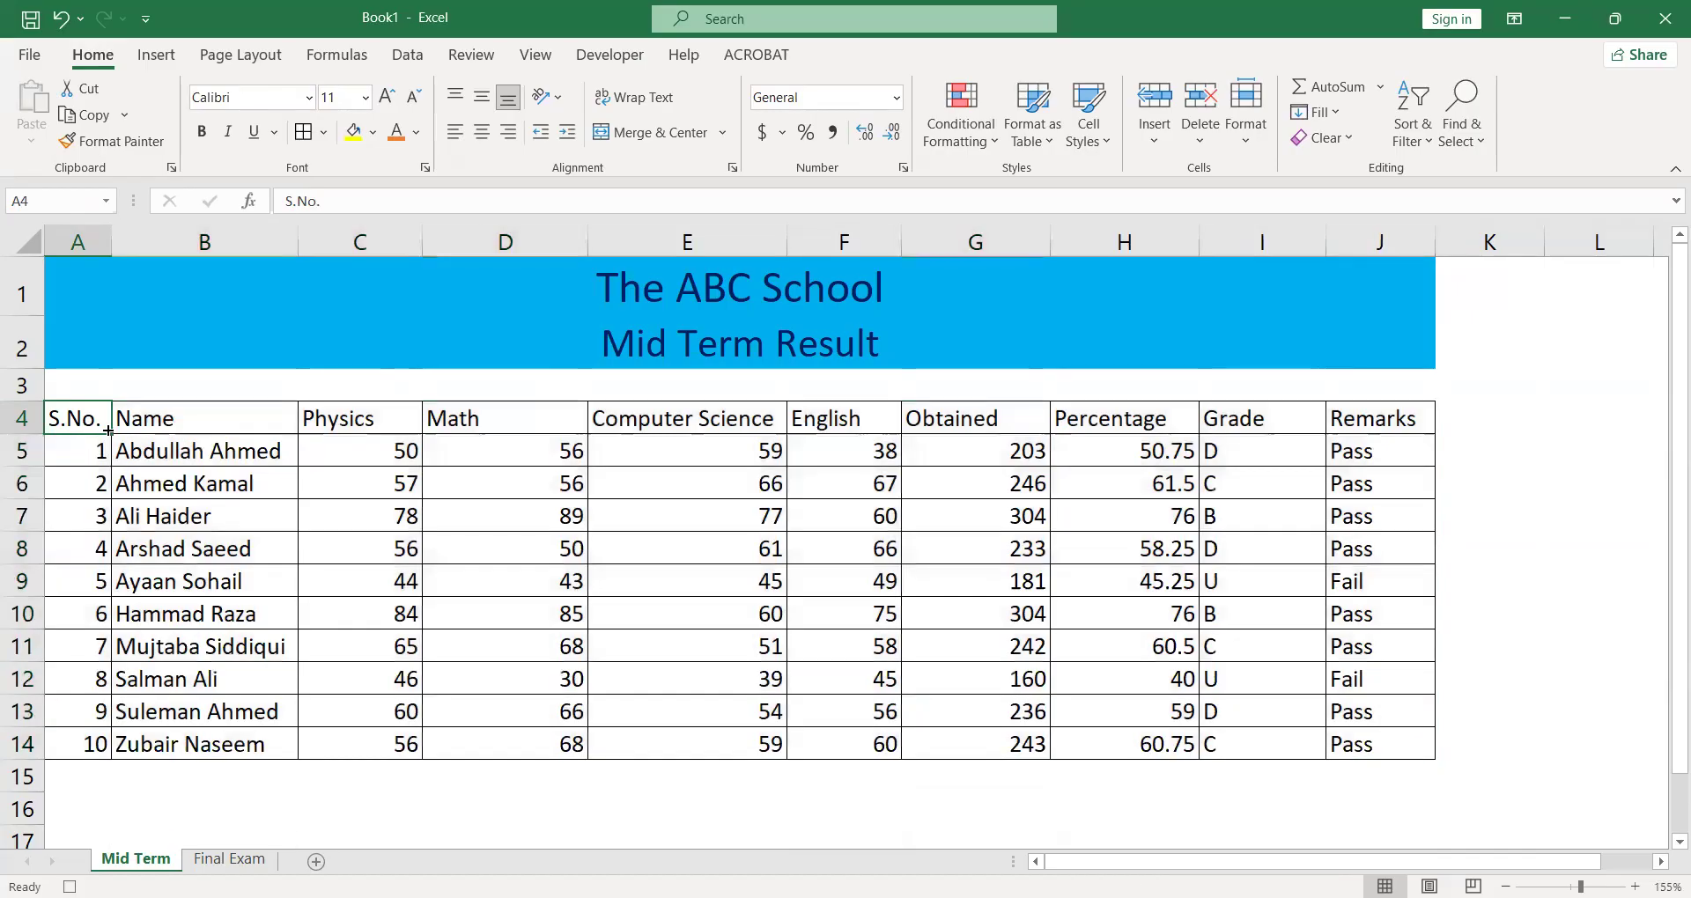
pyautogui.hotkey('shift', 'Right')
pyautogui.hotkey('shift', 'Right')
pyautogui.hotkey('shift', 'Right')
pyautogui.hotkey('shift', 'Right')
pyautogui.hotkey('shift', 'Right')
pyautogui.hotkey('shift', 'Right')
pyautogui.hotkey('shift', 'Right')
pyautogui.hotkey('shift', 'Right')
pyautogui.hotkey('shift', 'Right')
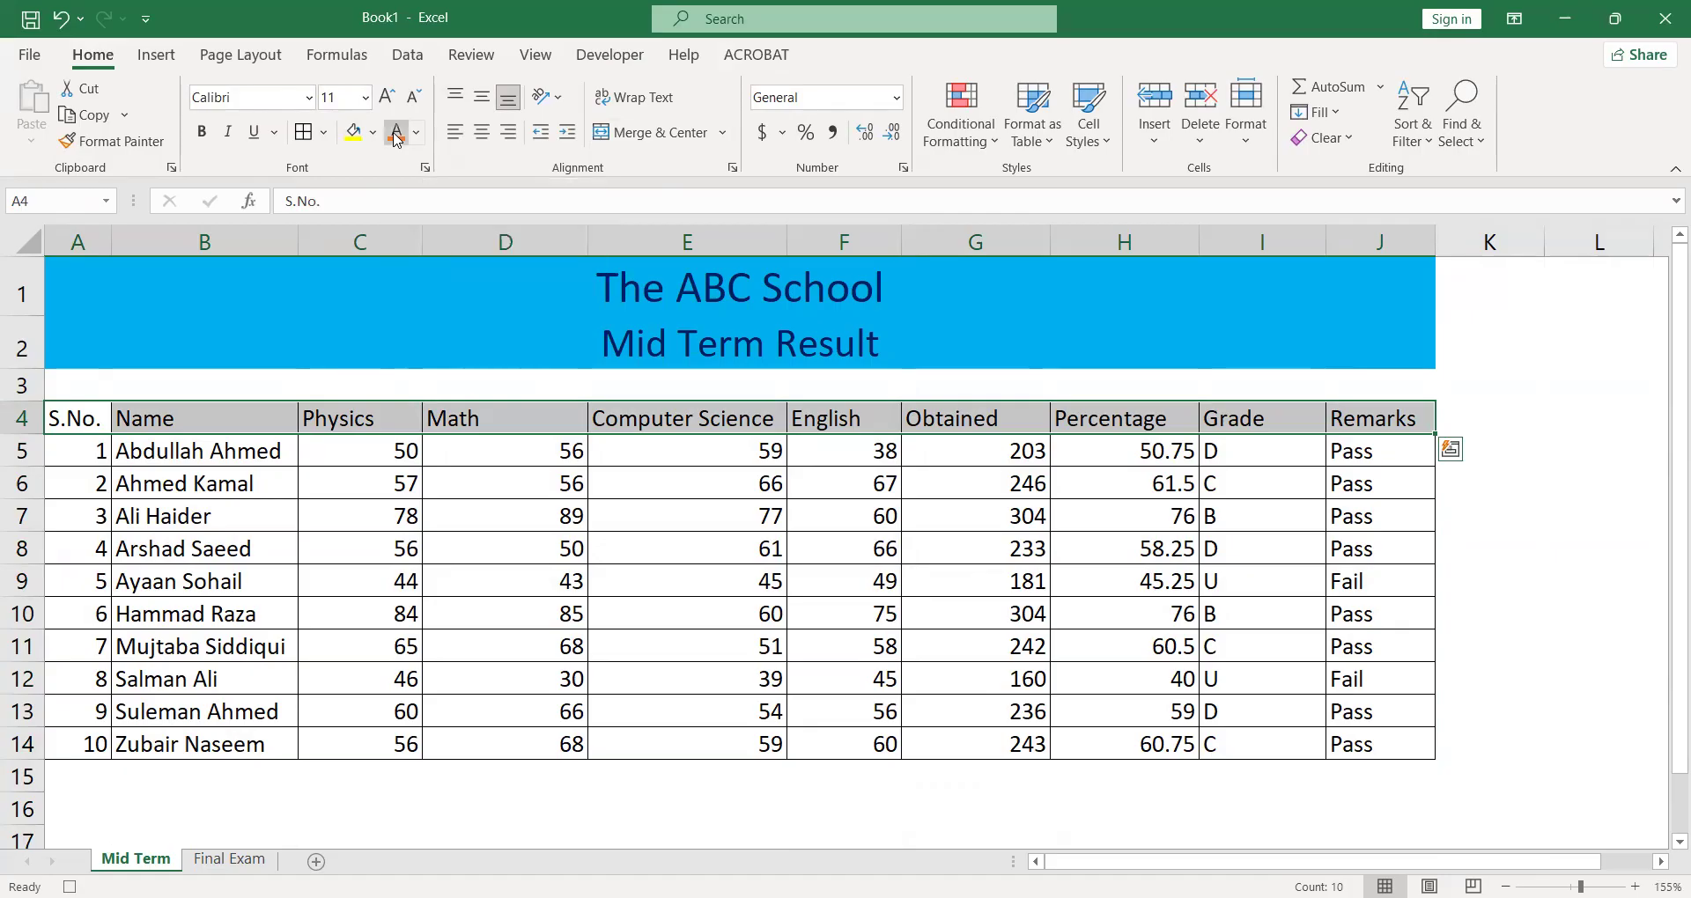
pyautogui.click(395, 134)
pyautogui.click(353, 134)
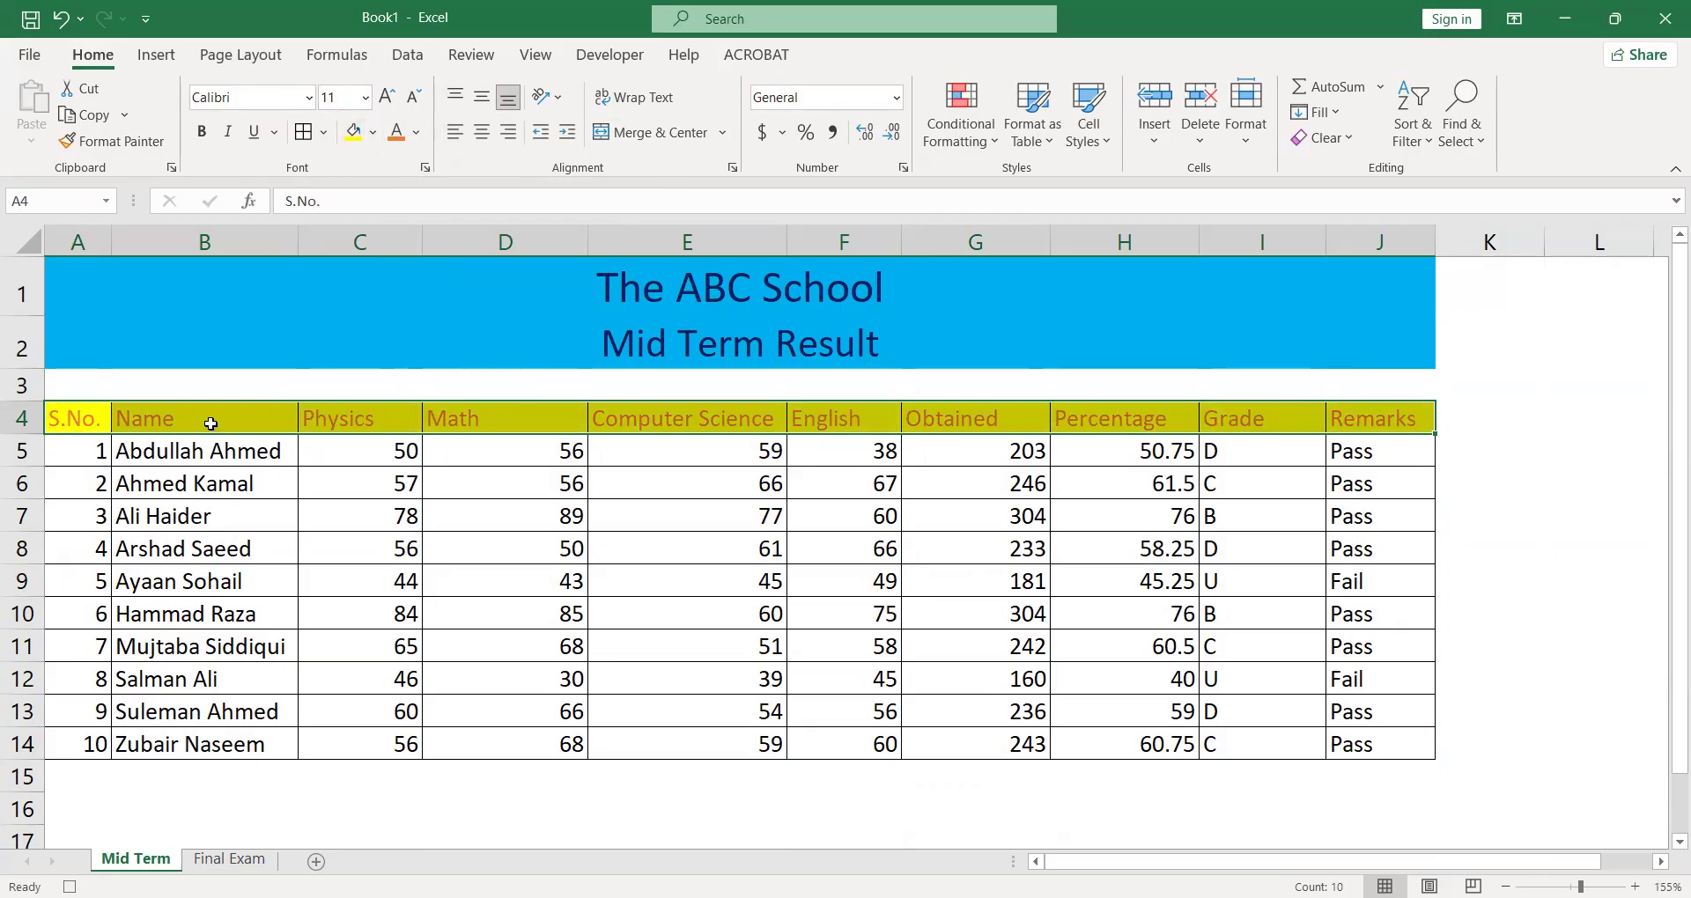
pyautogui.click(184, 458)
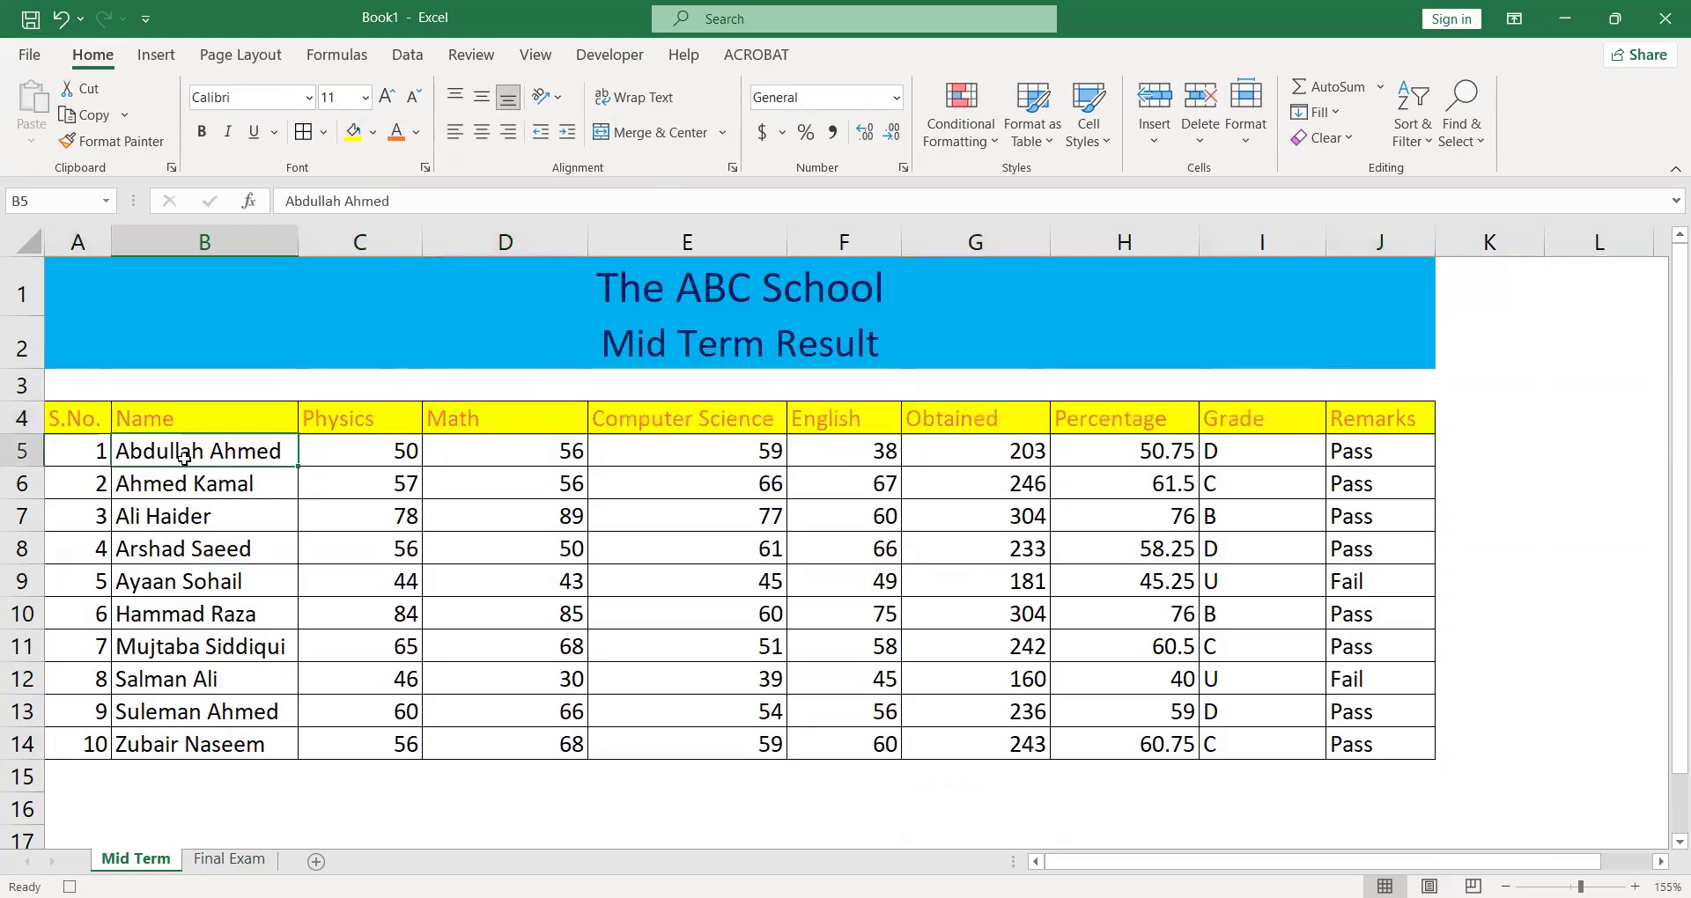
pyautogui.hotkey('shift', 'Left')
pyautogui.press('Down')
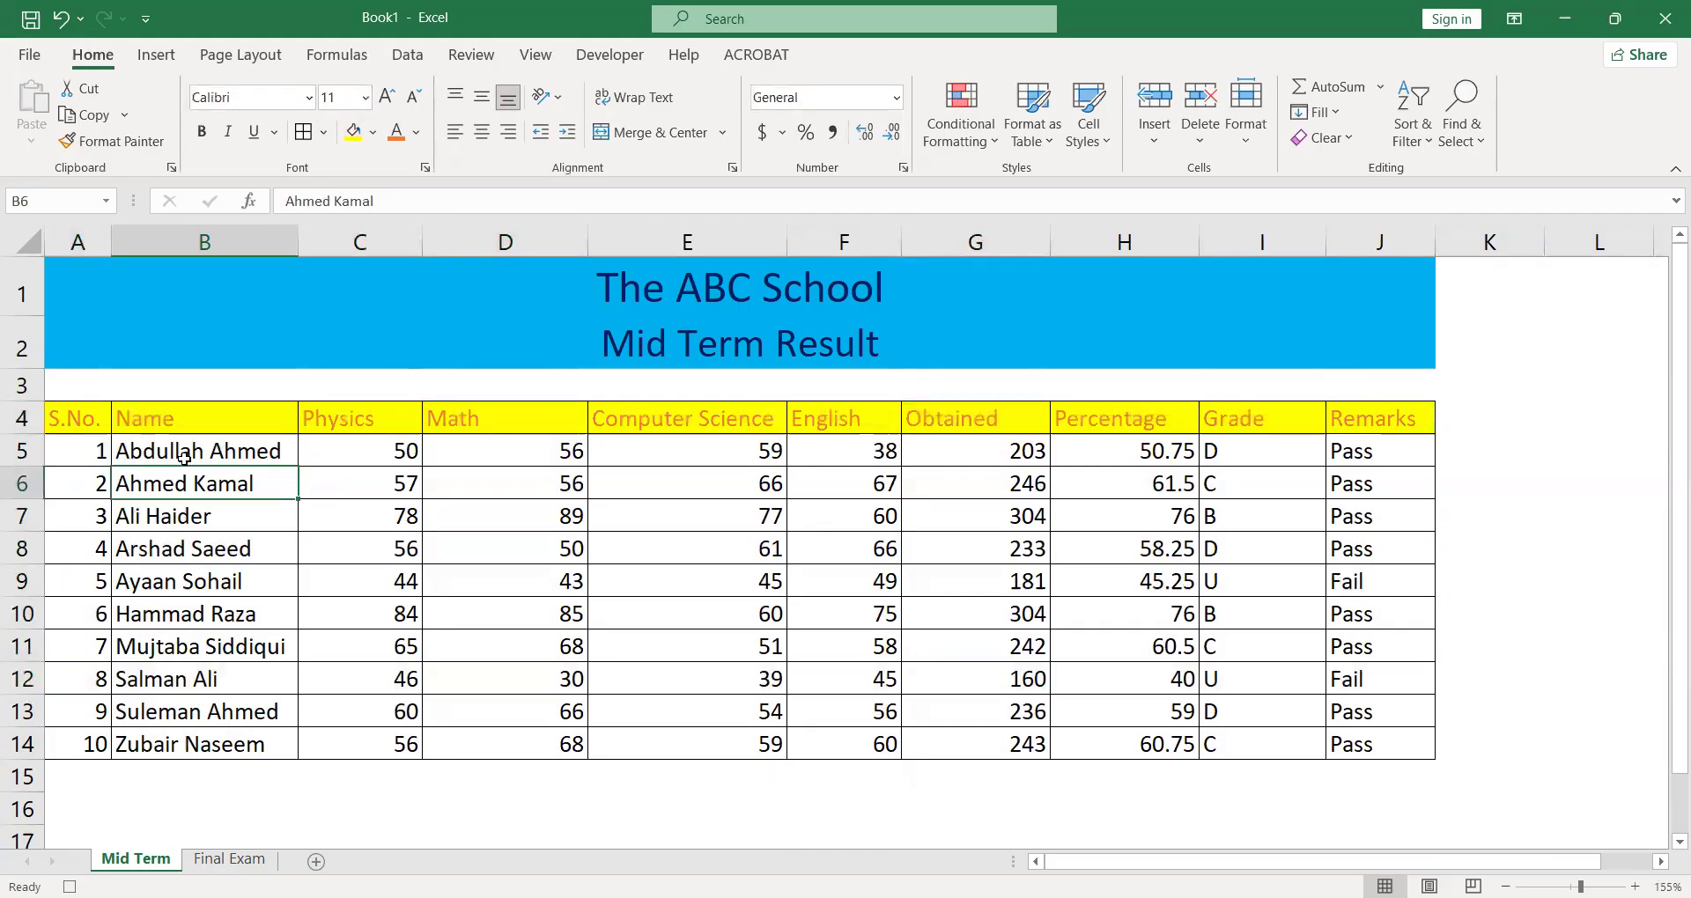
pyautogui.press('Left')
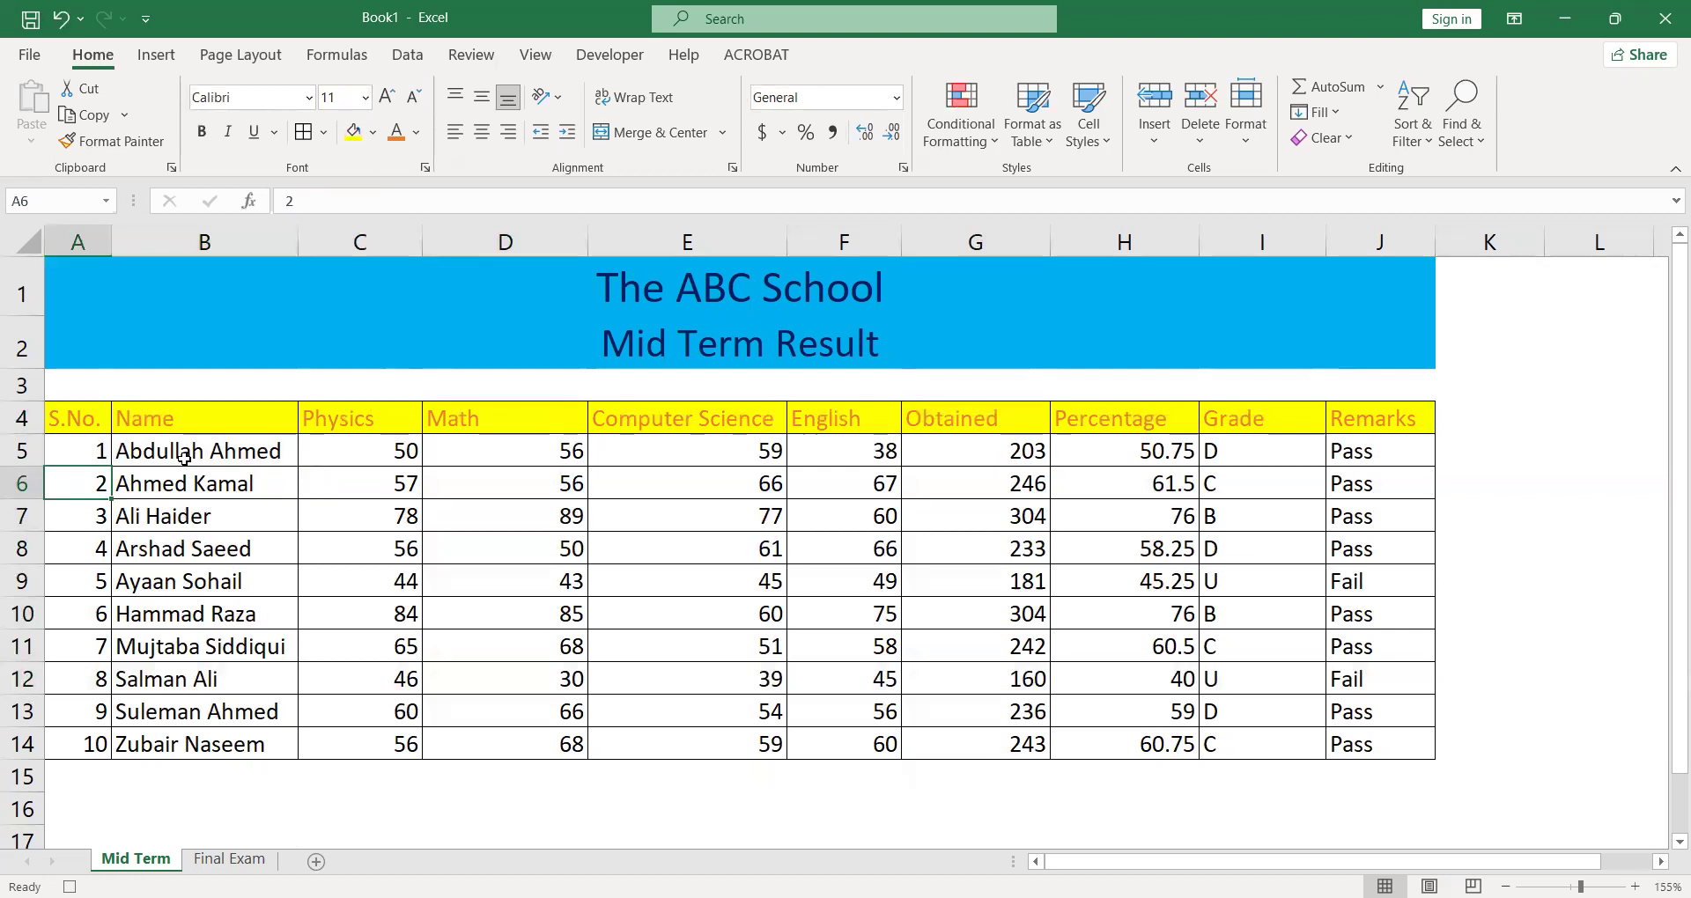
# - Give the student names in B5:B14 a blue font colour
pyautogui.click(182, 455)
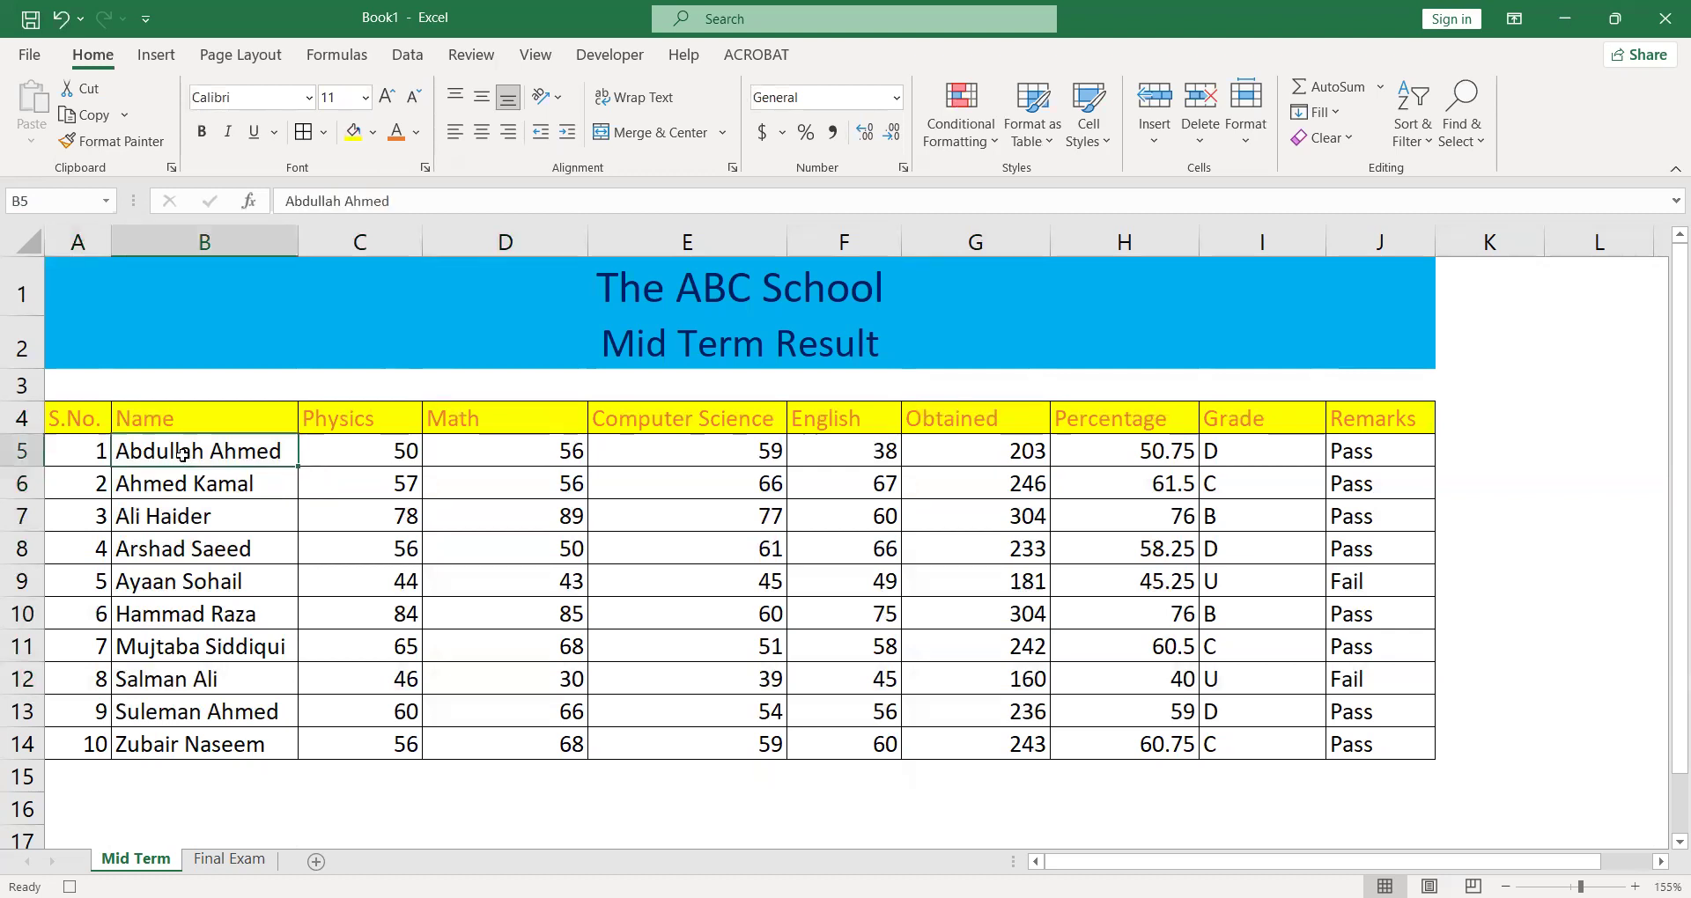
pyautogui.hotkey('shift', 'Down')
pyautogui.hotkey('shift', 'Down')
pyautogui.hotkey('shift', 'Down')
pyautogui.hotkey('shift', 'Down')
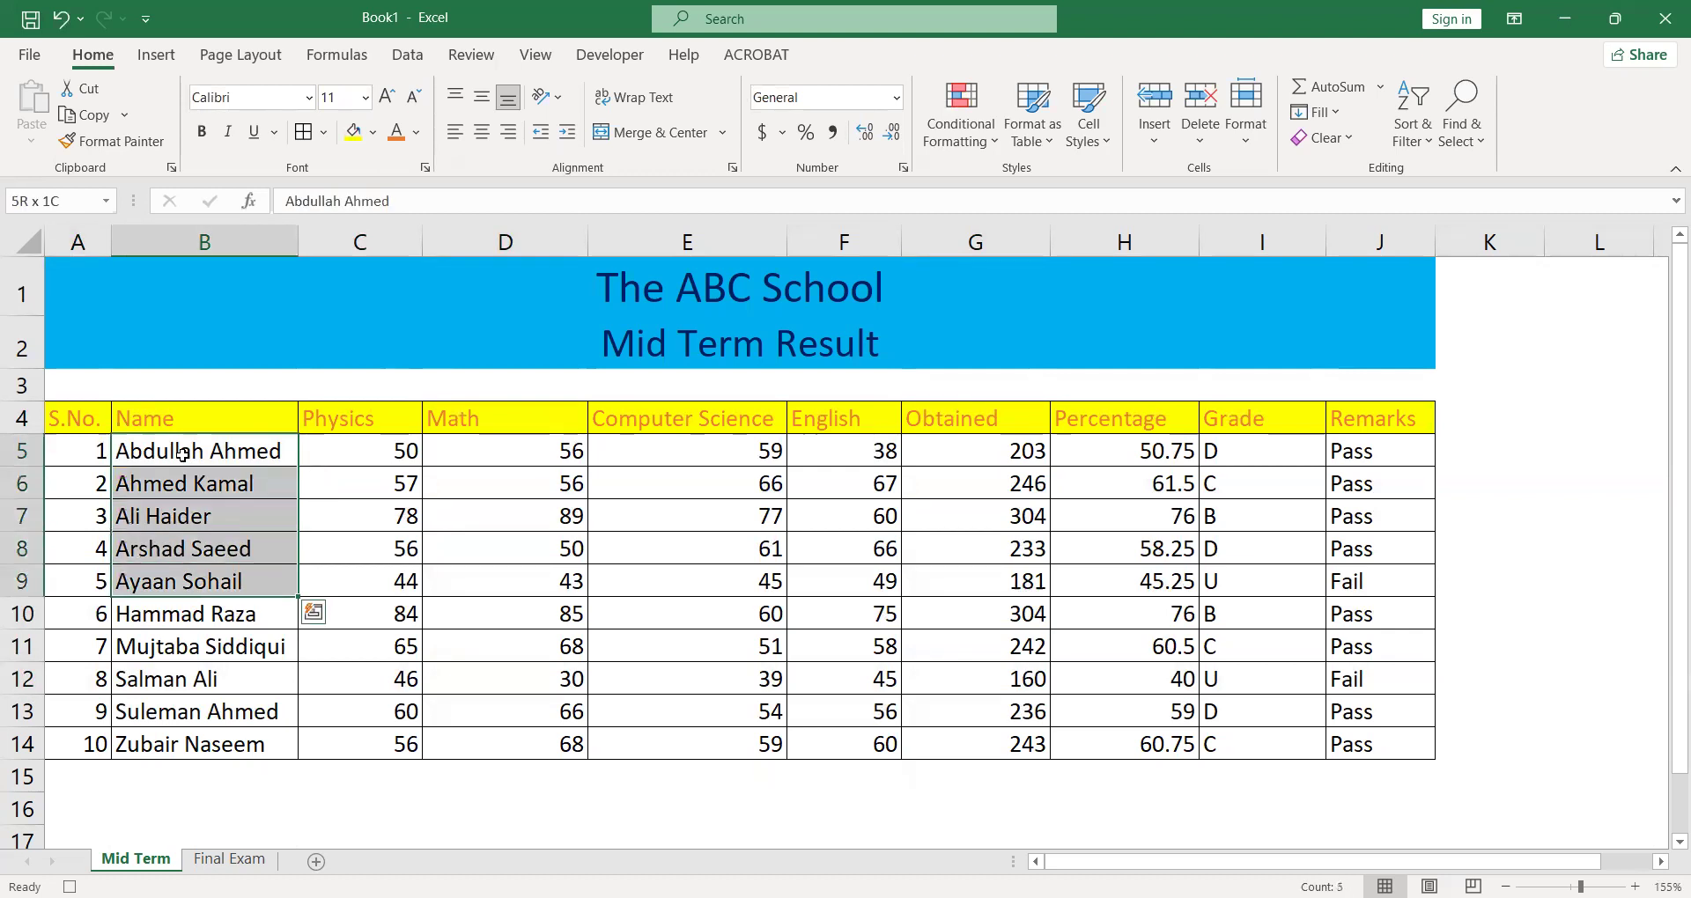
pyautogui.hotkey('shift', 'Down')
pyautogui.hotkey('shift', 'Down')
pyautogui.hotkey('shift', 'Down')
pyautogui.hotkey('shift', 'Down')
pyautogui.hotkey('shift', 'Down')
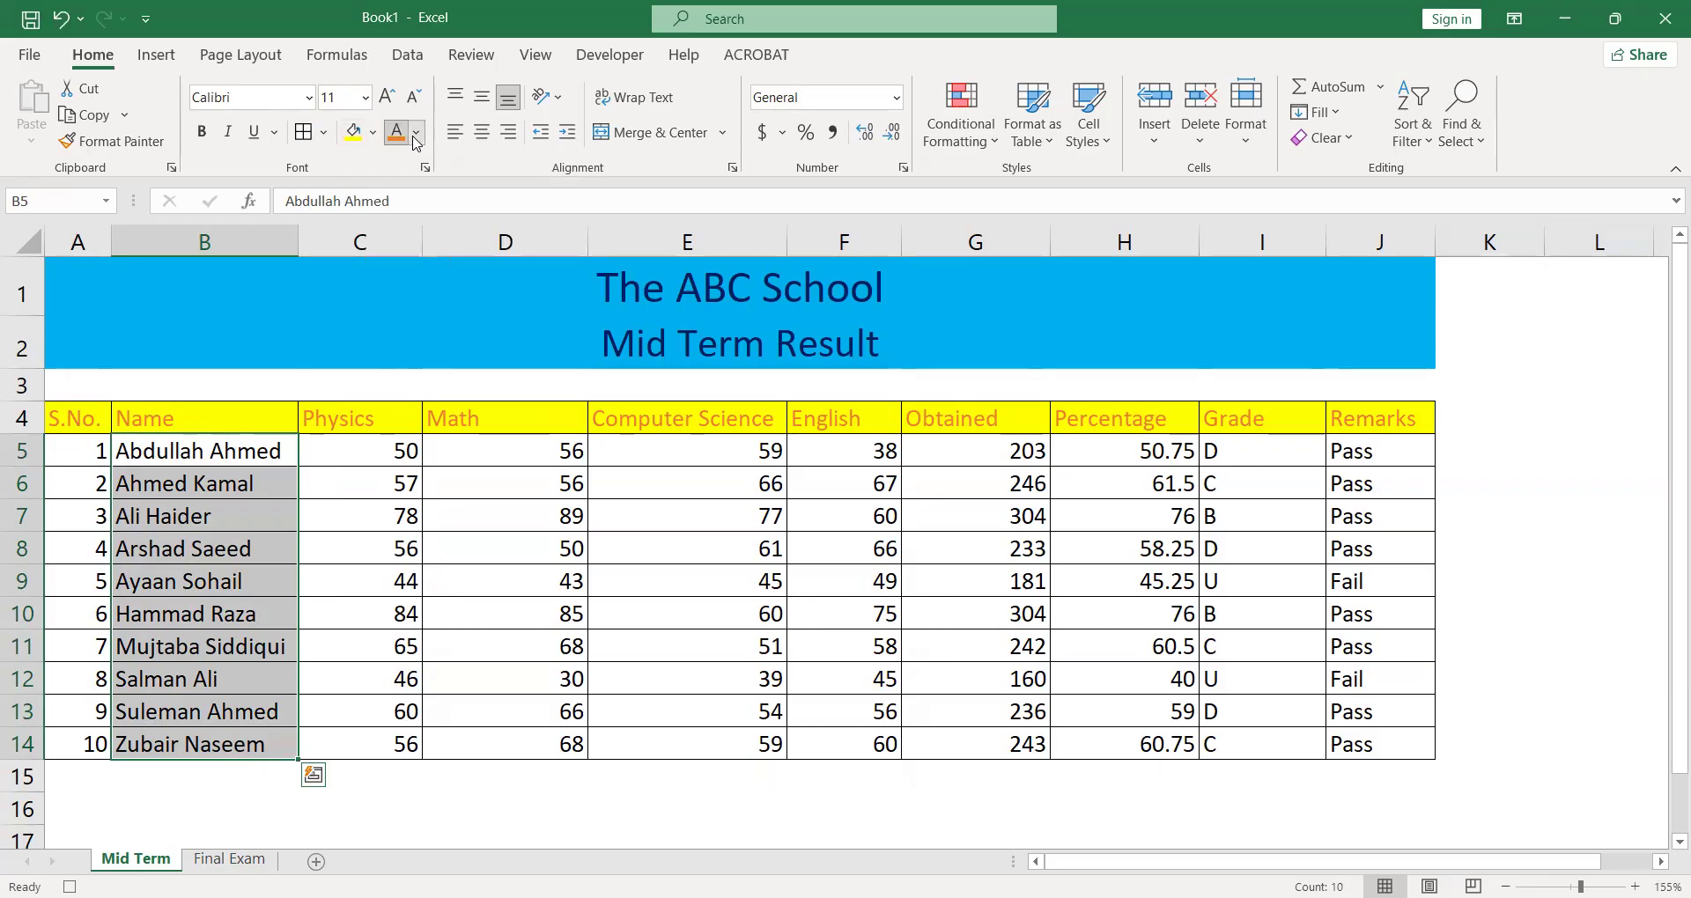
pyautogui.click(416, 133)
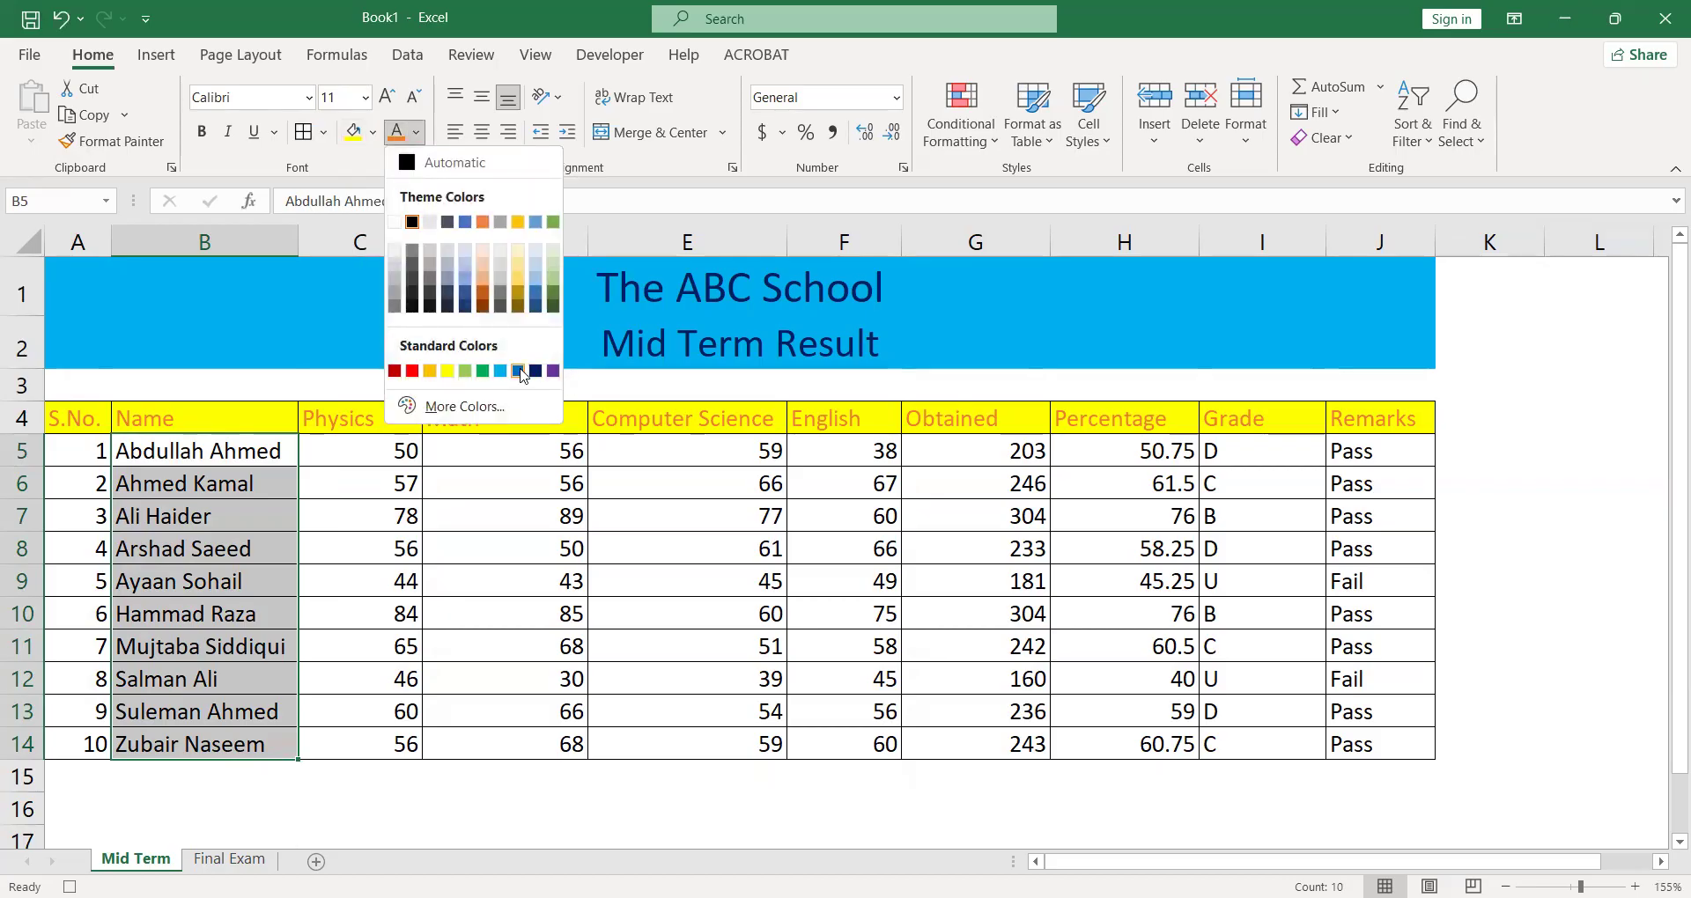
pyautogui.click(520, 371)
# - Centre the marks, percentages, grades and remarks in C5:J14 horizontally
pyautogui.click(477, 517)
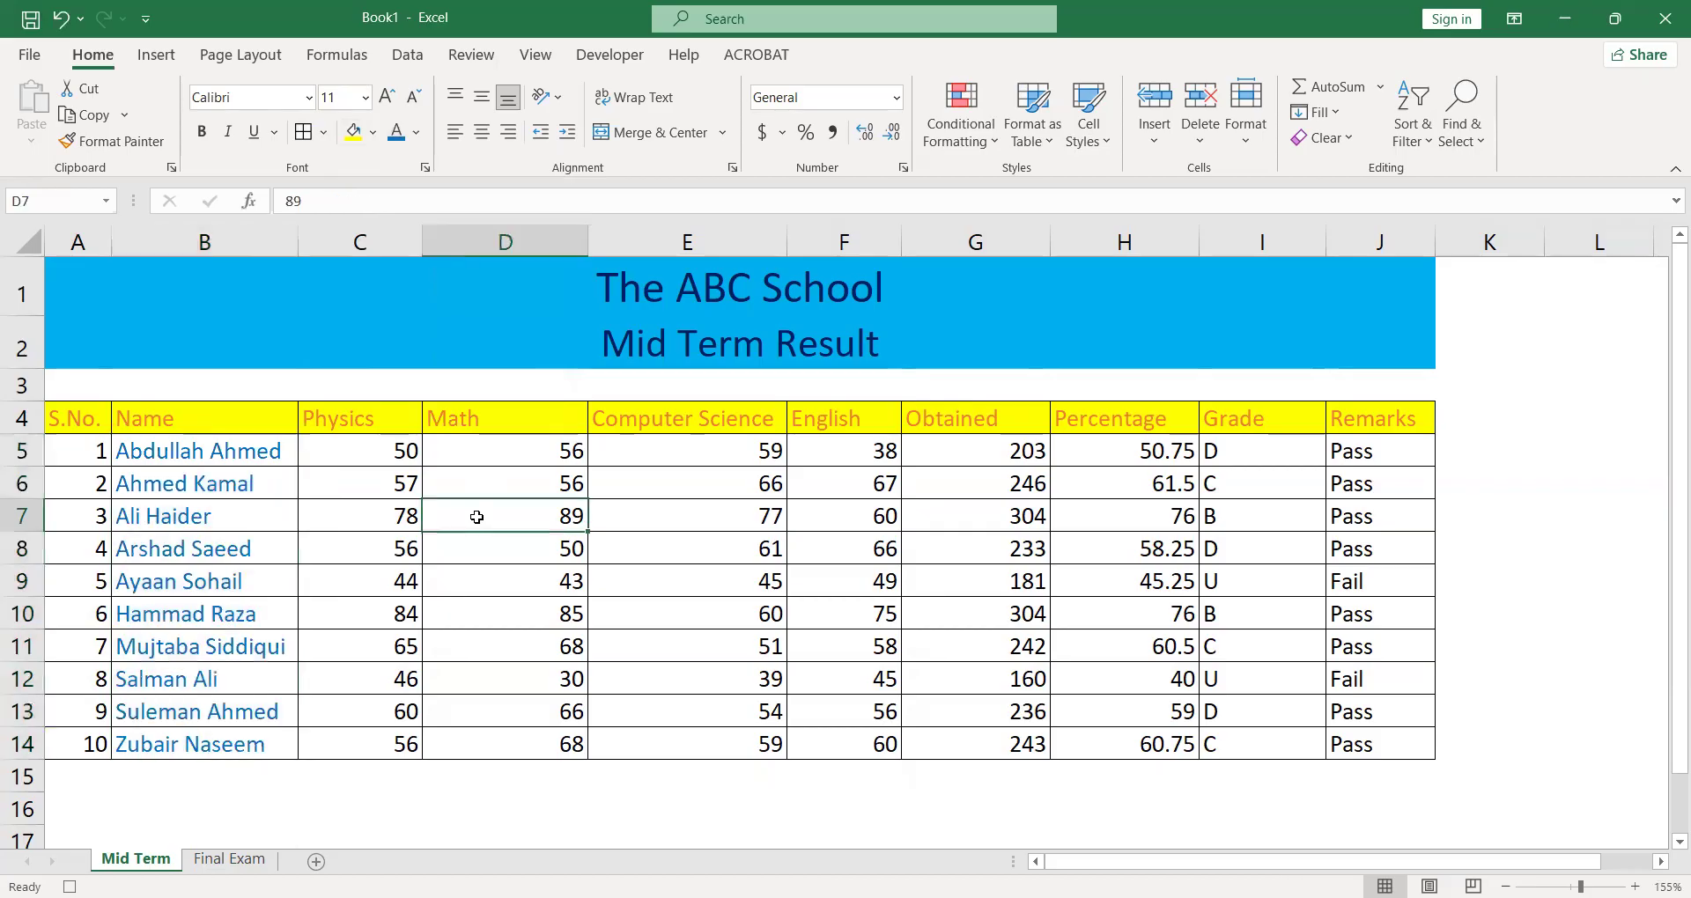
pyautogui.press('Up')
pyautogui.press('Left')
pyautogui.press('Up')
pyautogui.hotkey('shift', 'Right')
pyautogui.hotkey('shift', 'Right')
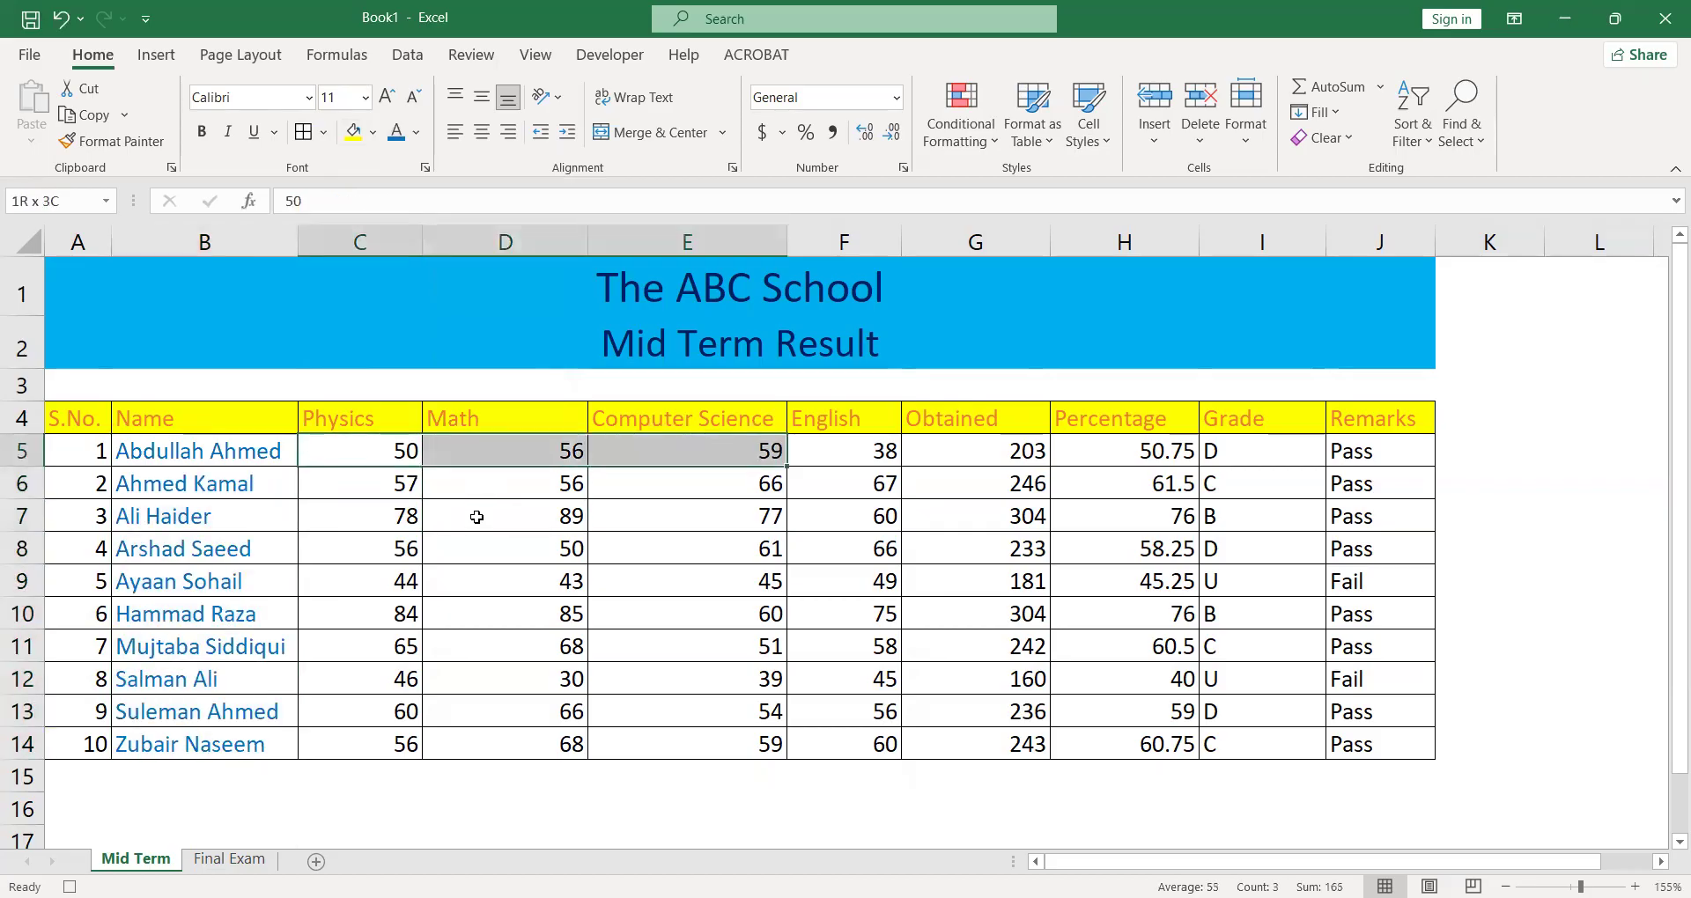
pyautogui.hotkey('shift', 'Right')
pyautogui.hotkey('shift', 'Right')
pyautogui.hotkey('shift', 'Right')
pyautogui.hotkey('shift', 'Right')
pyautogui.hotkey('shift', 'Right')
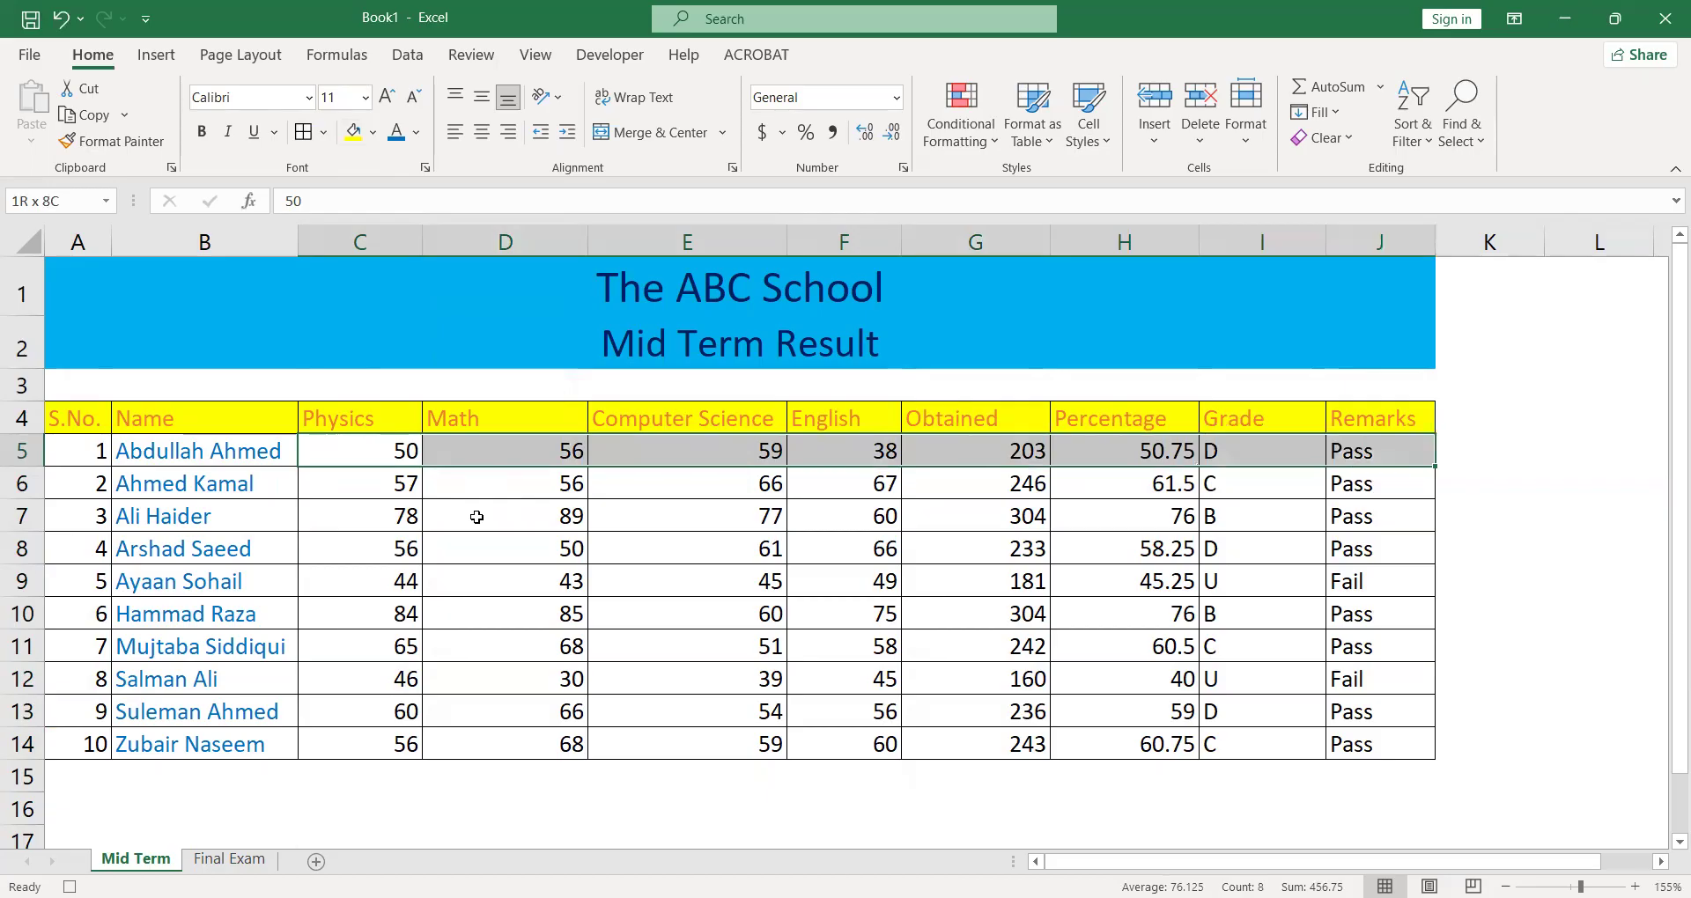
pyautogui.hotkey('shift', 'Down')
pyautogui.hotkey('shift', 'Down')
pyautogui.hotkey('shift', 'Down')
pyautogui.hotkey('shift', 'Down')
pyautogui.hotkey('shift', 'Down')
pyautogui.hotkey('shift', 'Down')
pyautogui.hotkey('shift', 'Down')
pyautogui.hotkey('shift', 'Down')
pyautogui.hotkey('shift', 'Down')
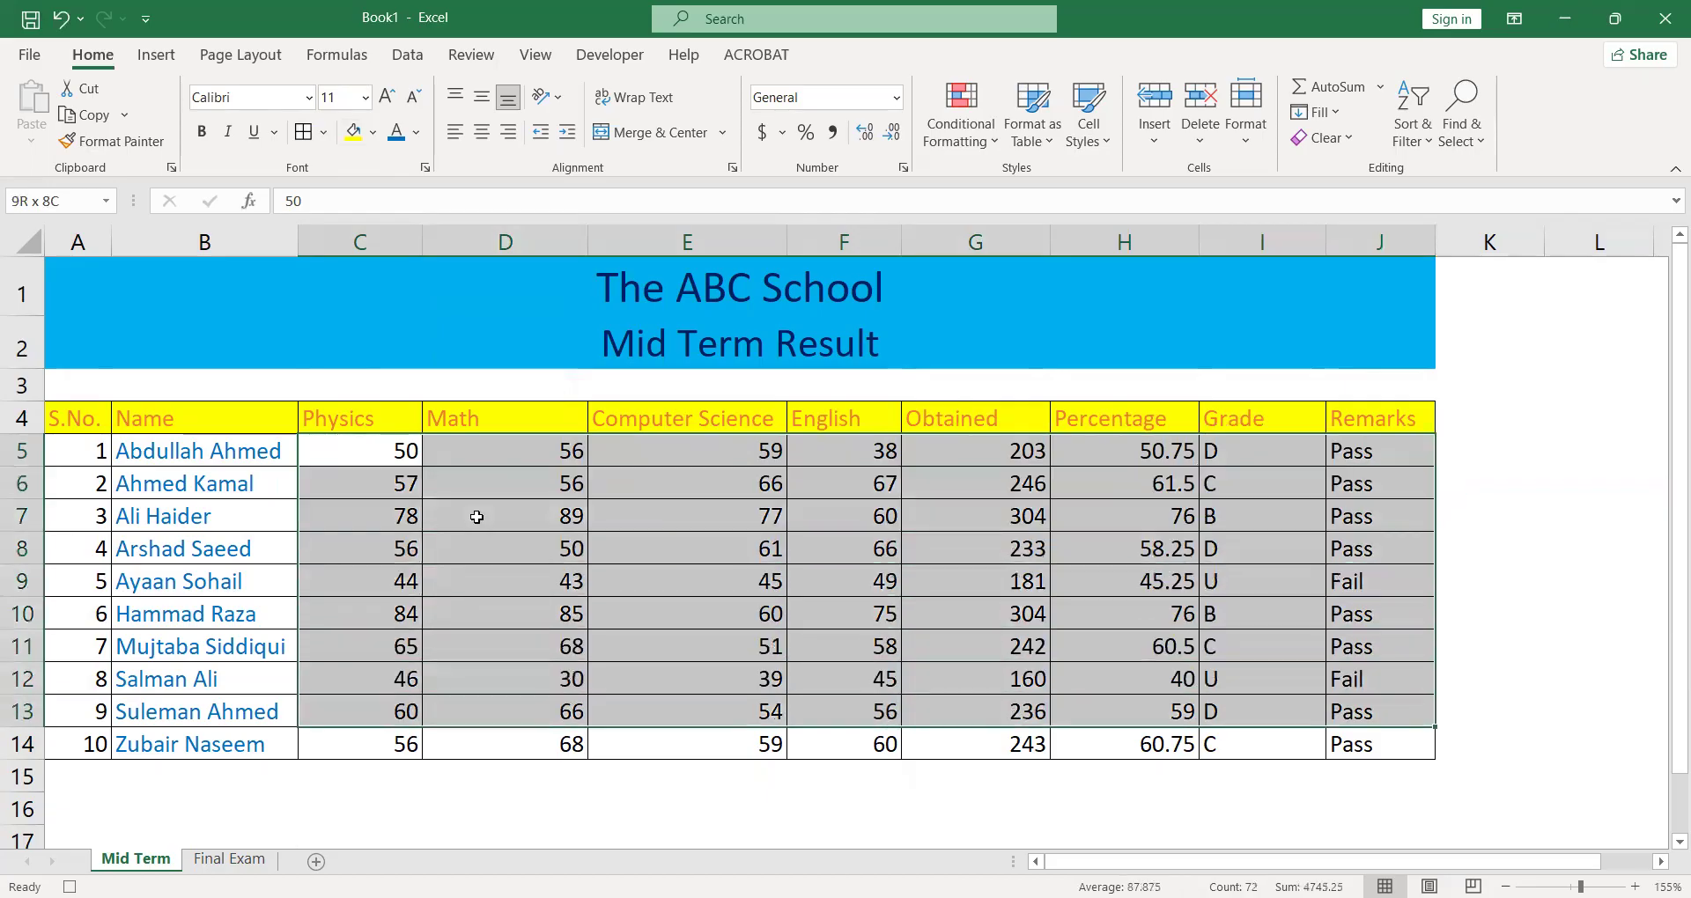
pyautogui.click(481, 134)
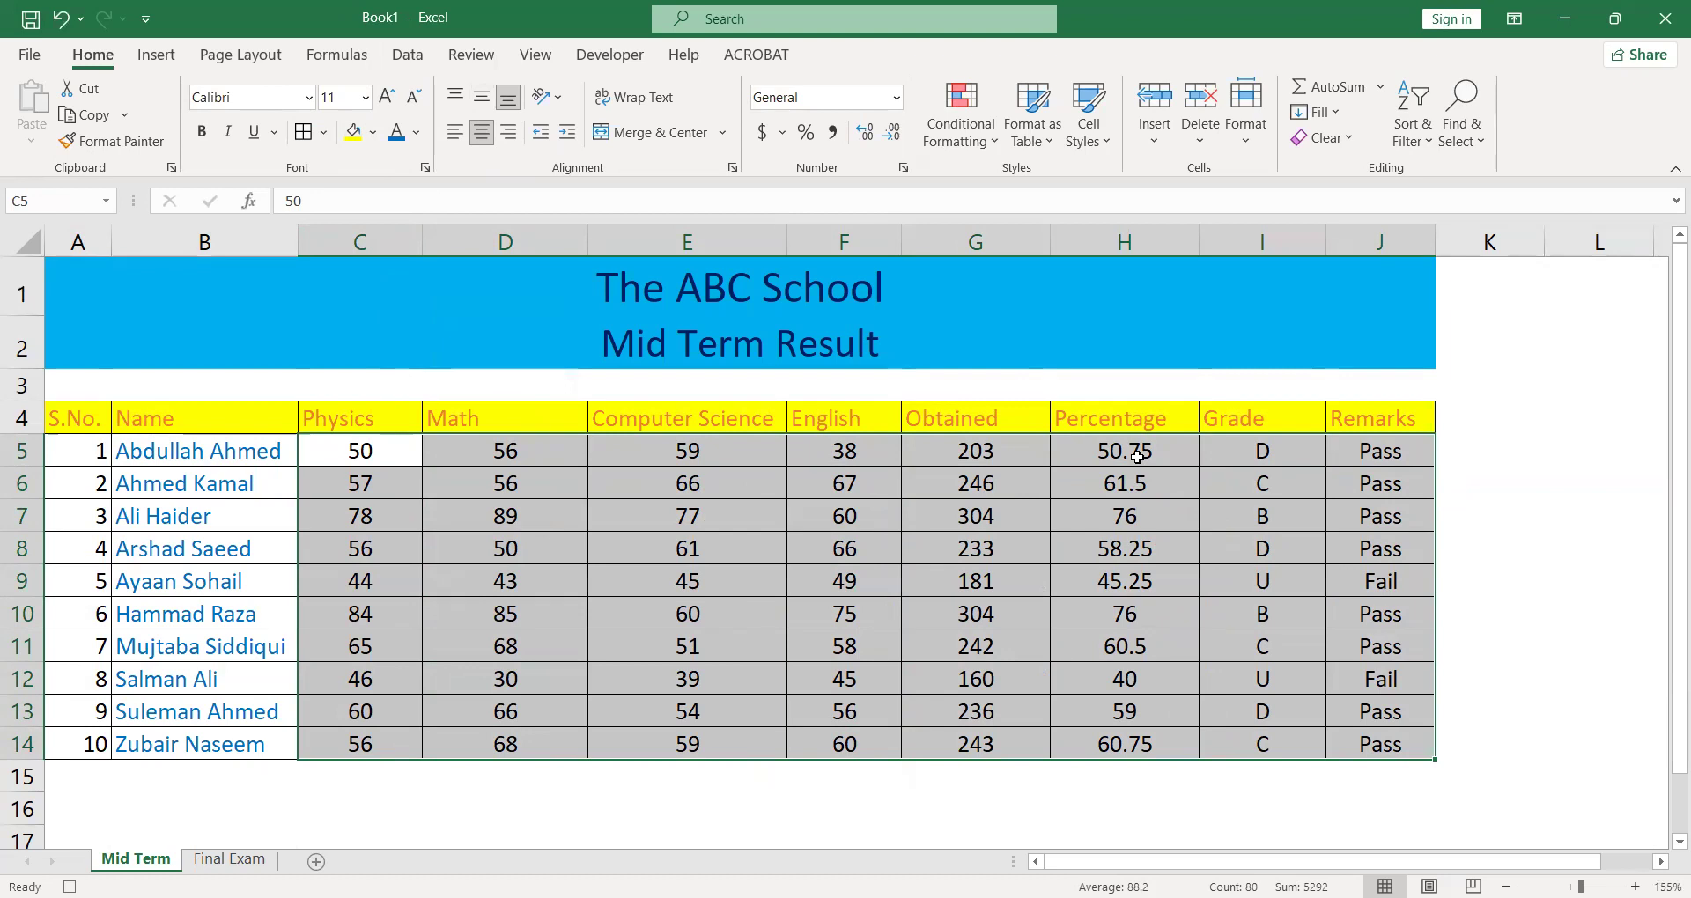
# - Fill the Percentage column's values, H5:H14, with the lightest orange theme tint
pyautogui.click(1137, 455)
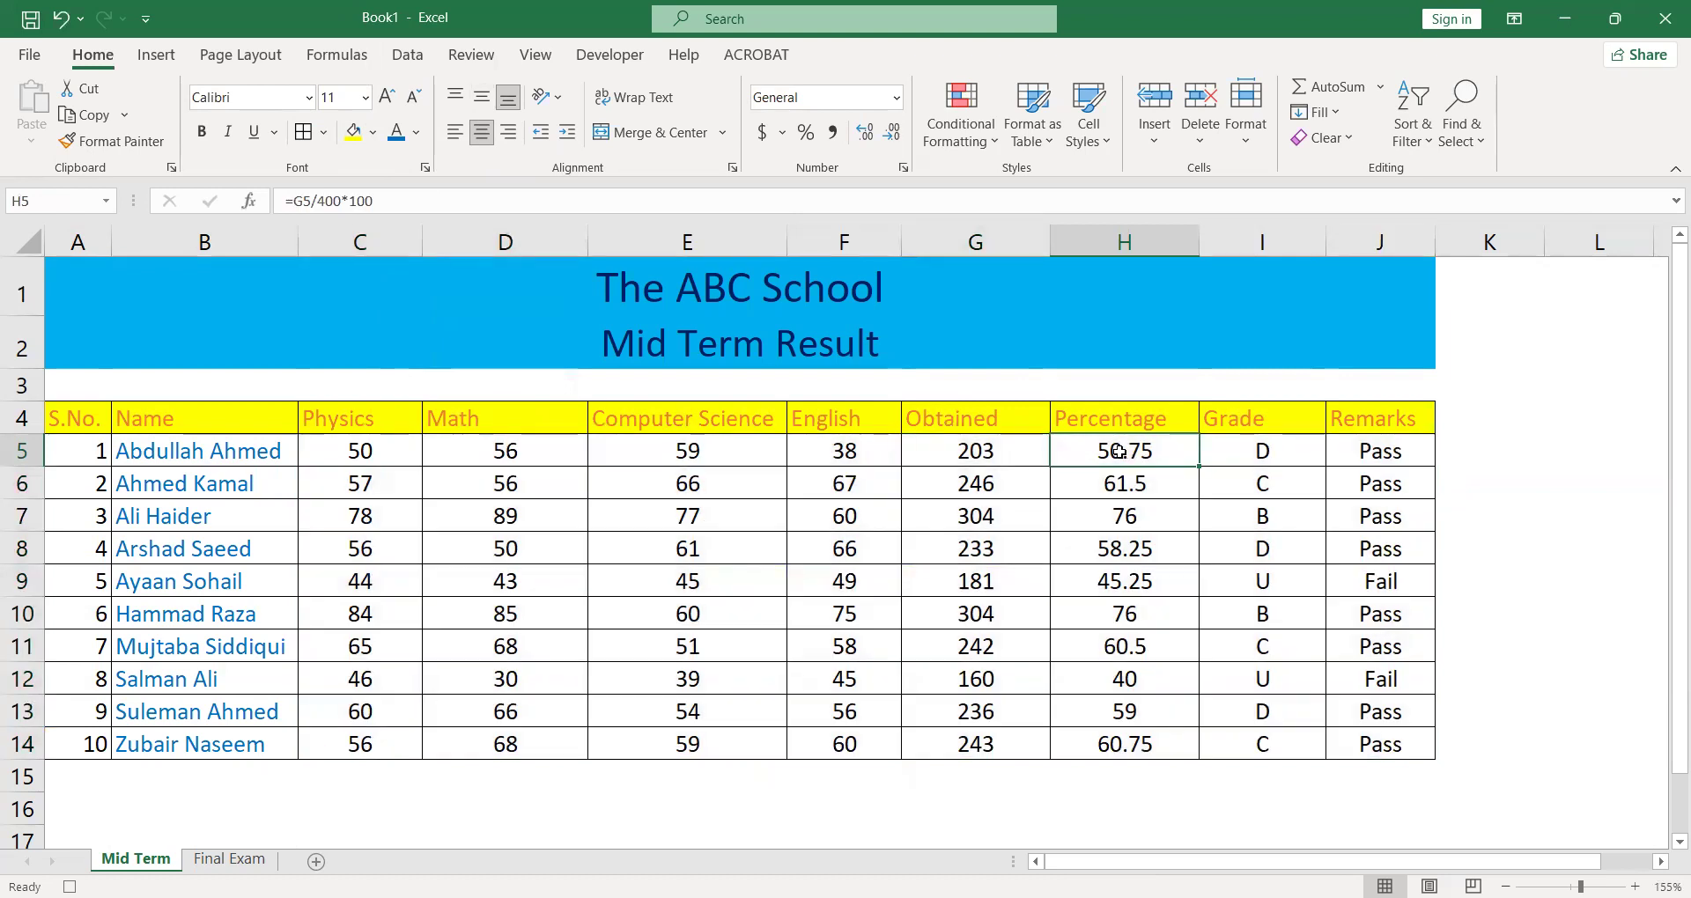
pyautogui.hotkey('shift', 'Down')
pyautogui.hotkey('shift', 'Down')
pyautogui.hotkey('shift', 'Down')
pyautogui.hotkey('shift', 'Down')
pyautogui.hotkey('shift', 'Down')
pyautogui.hotkey('shift', 'Down')
pyautogui.hotkey('shift', 'Down')
pyautogui.hotkey('shift', 'Down')
pyautogui.hotkey('shift', 'Down')
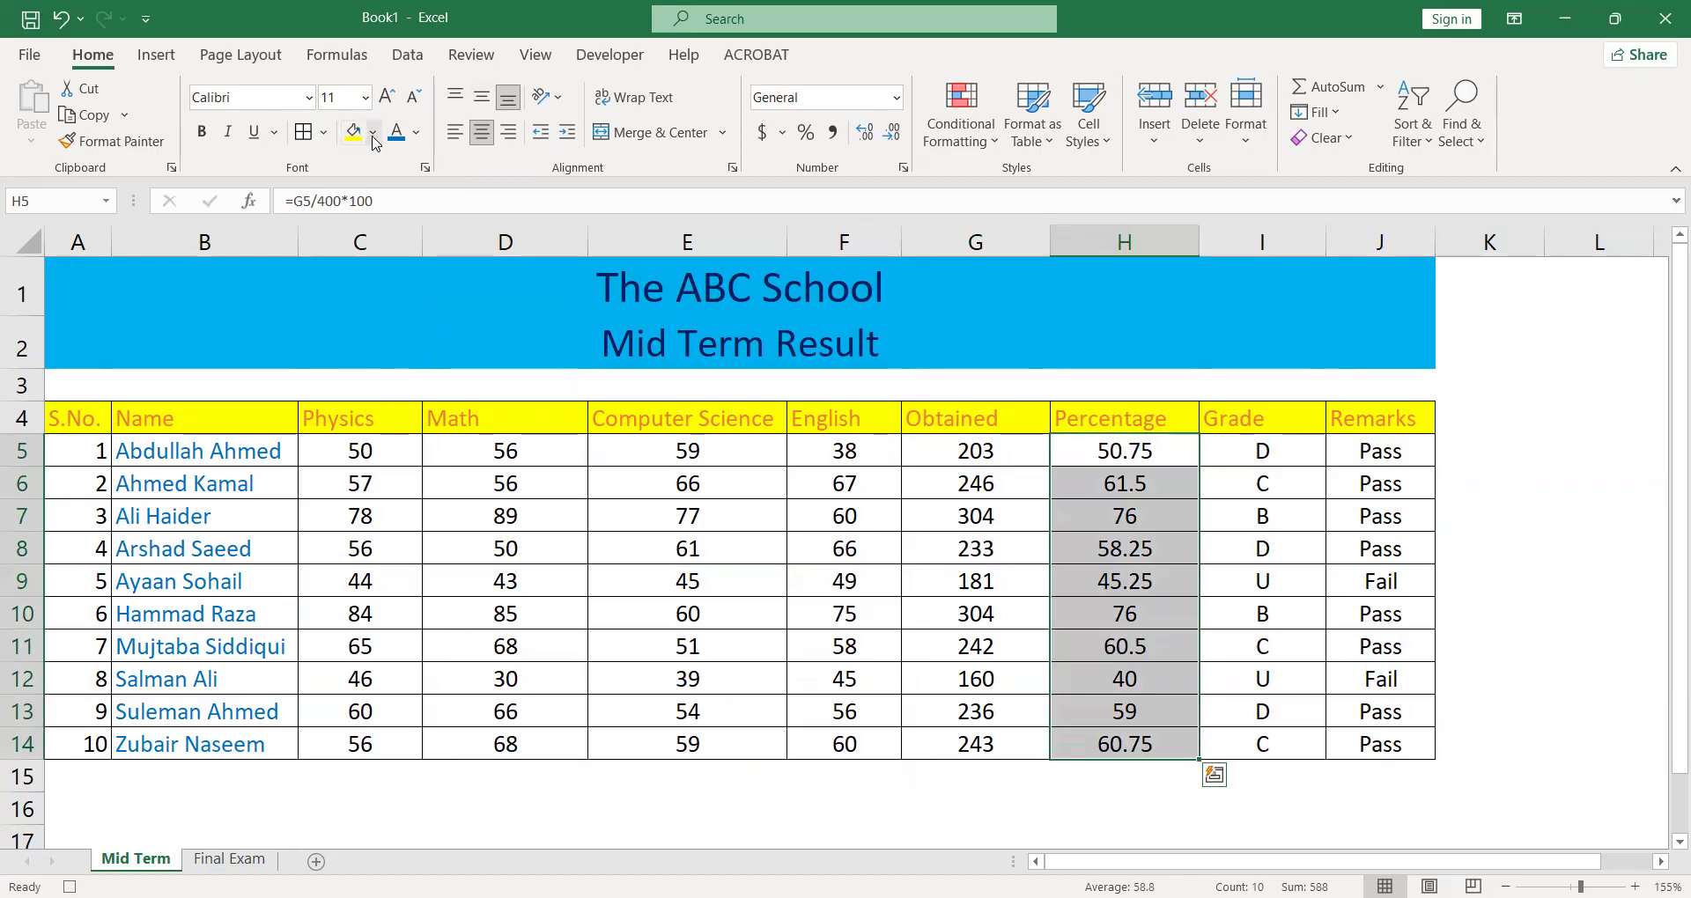
pyautogui.click(373, 139)
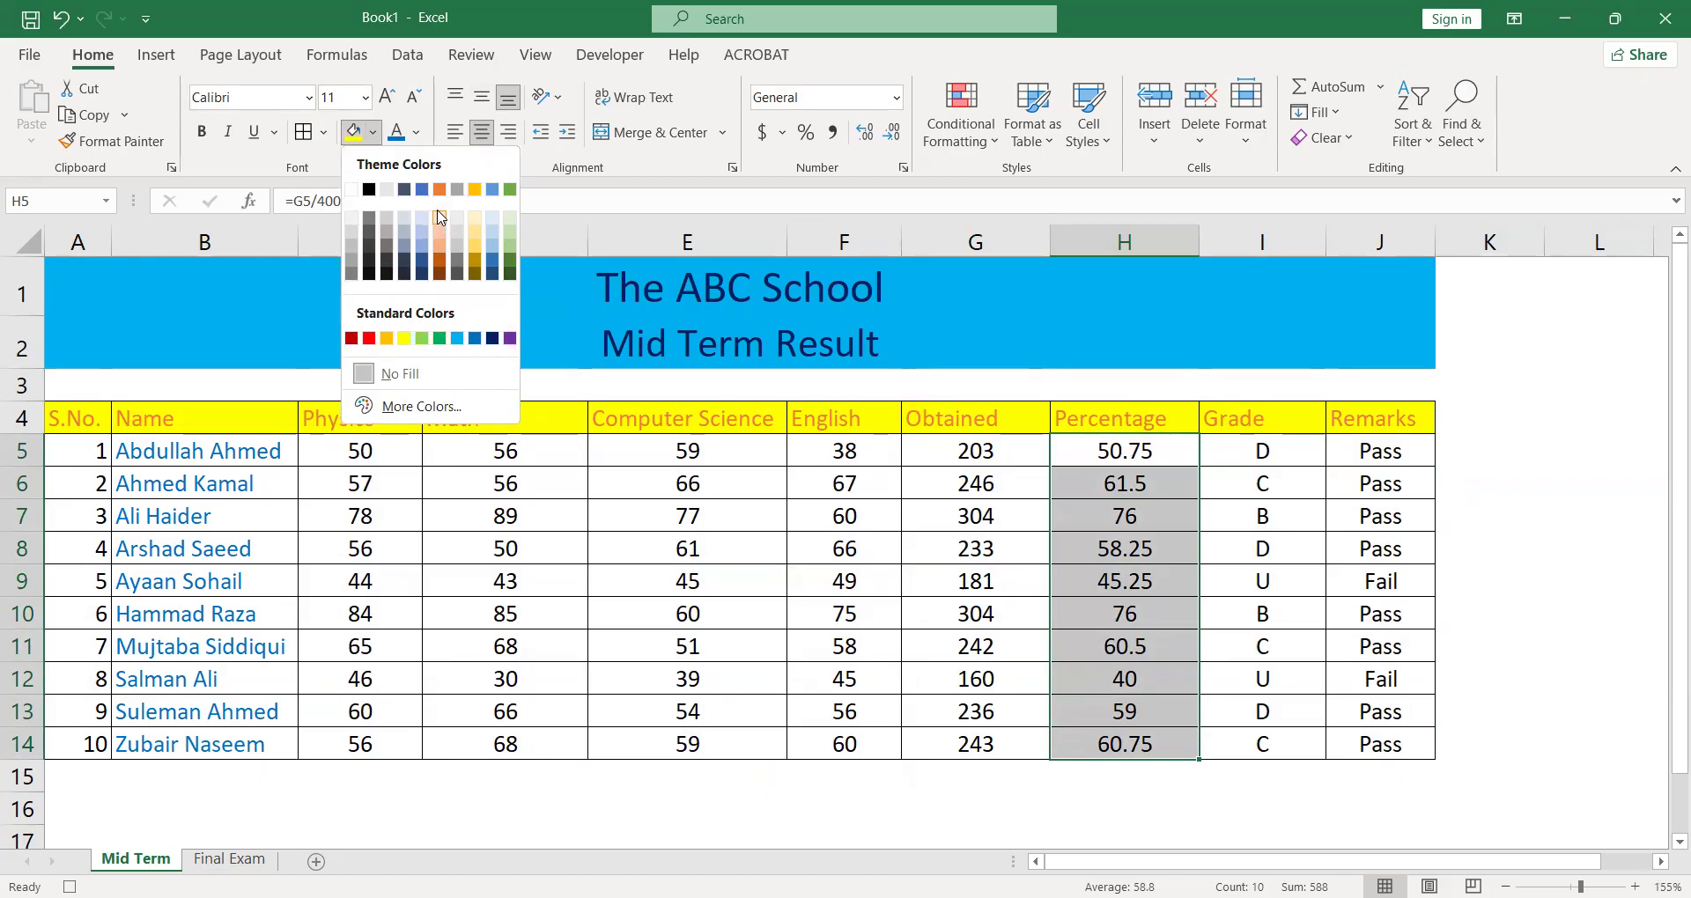
pyautogui.click(440, 221)
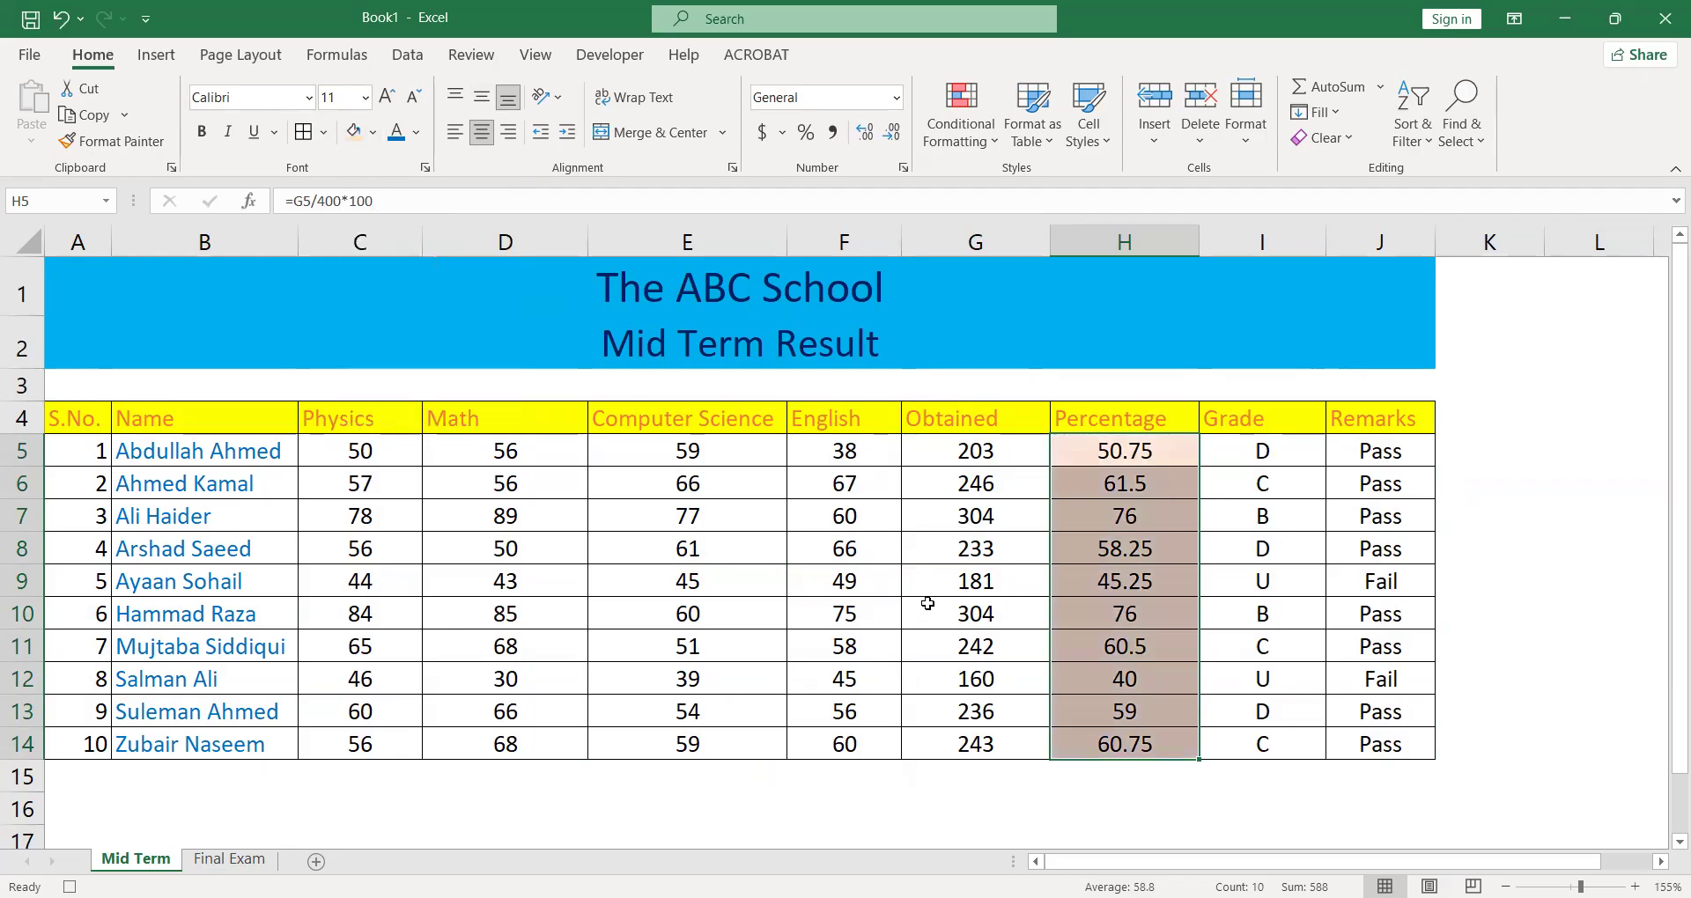
pyautogui.click(928, 603)
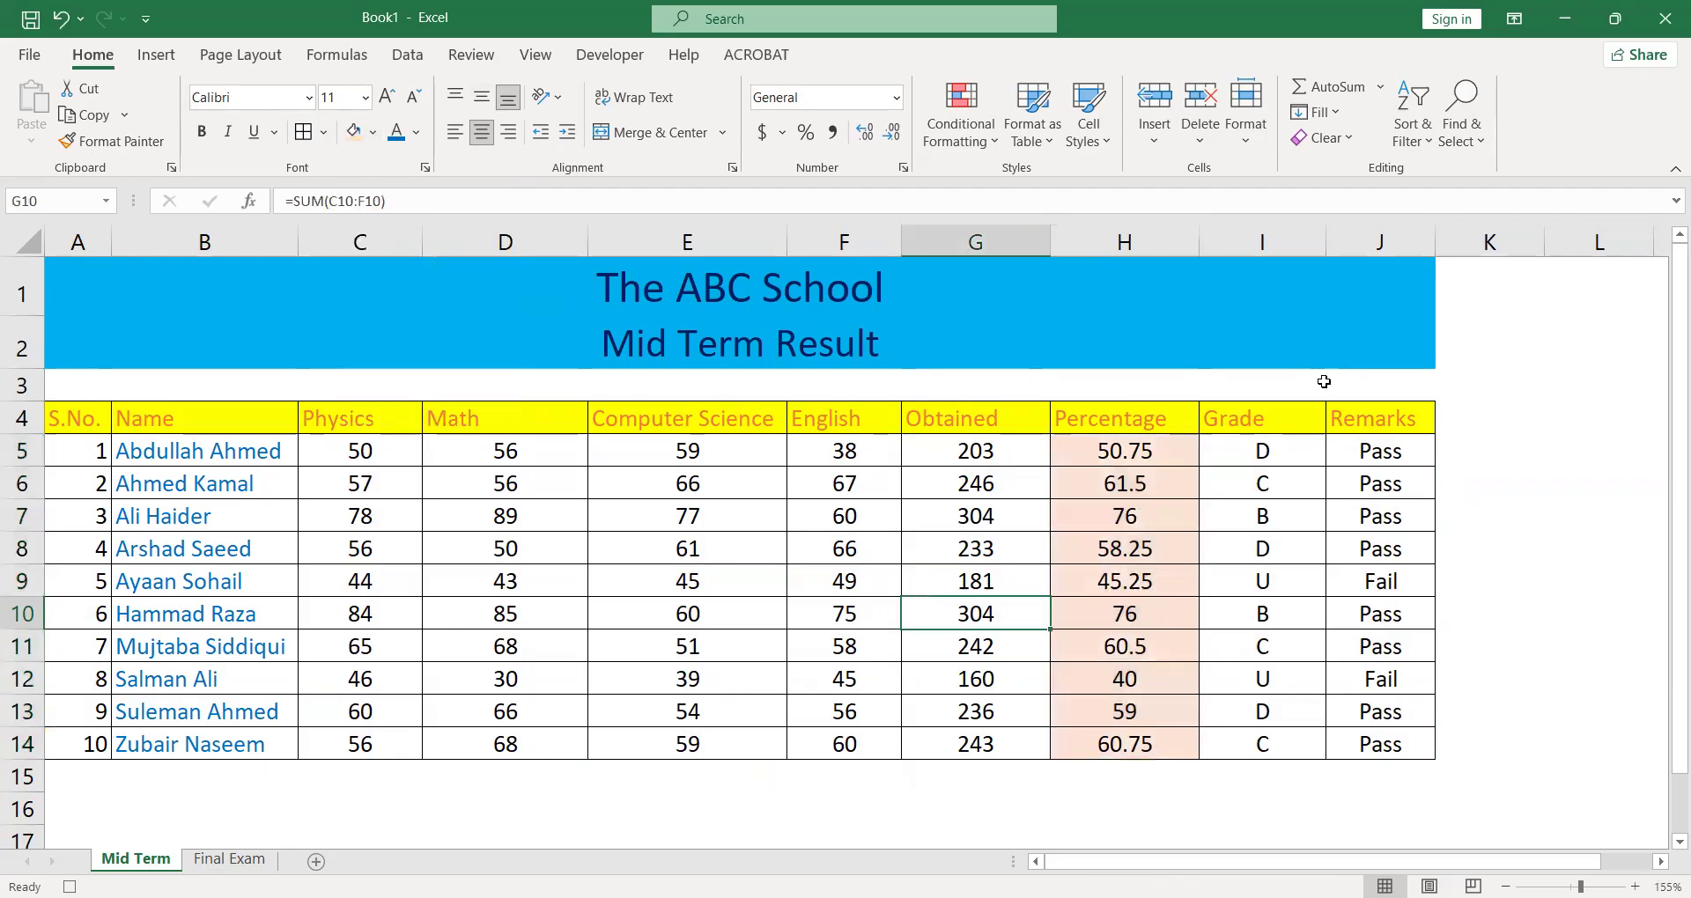
# - Format the Percentage values in H5:H14 to display two decimal places
pyautogui.click(1171, 441)
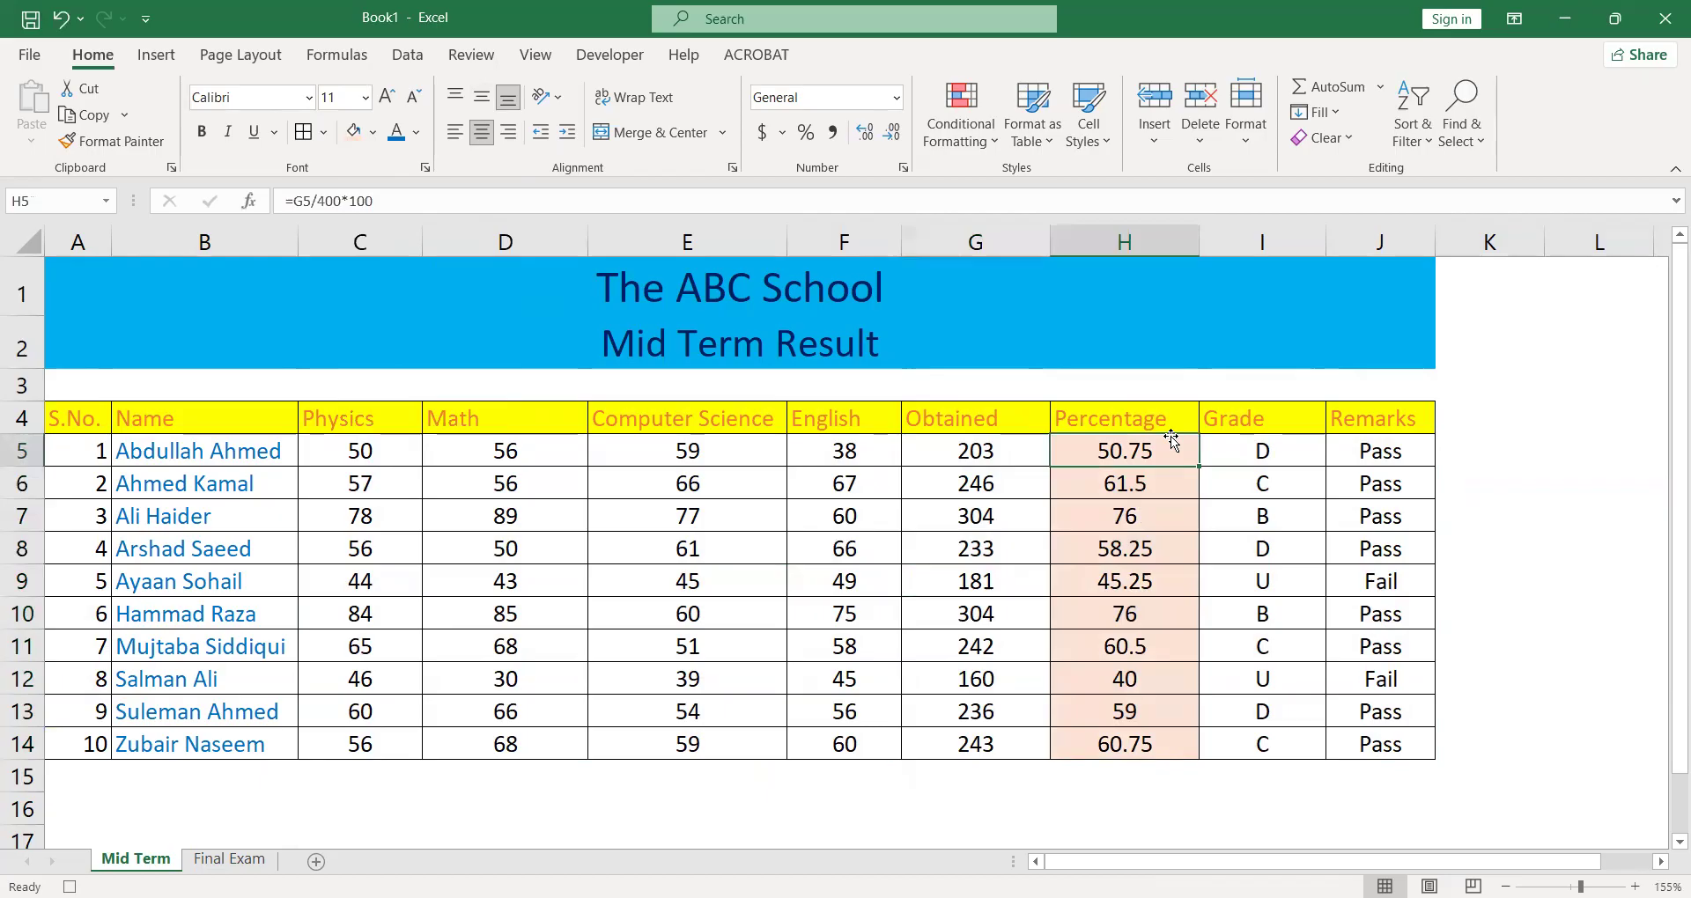
pyautogui.hotkey('shift', 'Down')
pyautogui.hotkey('shift', 'Down')
pyautogui.hotkey('shift', 'Down')
pyautogui.hotkey('shift', 'Down')
pyautogui.hotkey('shift', 'Down')
pyautogui.hotkey('shift', 'Down')
pyautogui.hotkey('shift', 'Down')
pyautogui.hotkey('shift', 'Down')
pyautogui.hotkey('shift', 'Down')
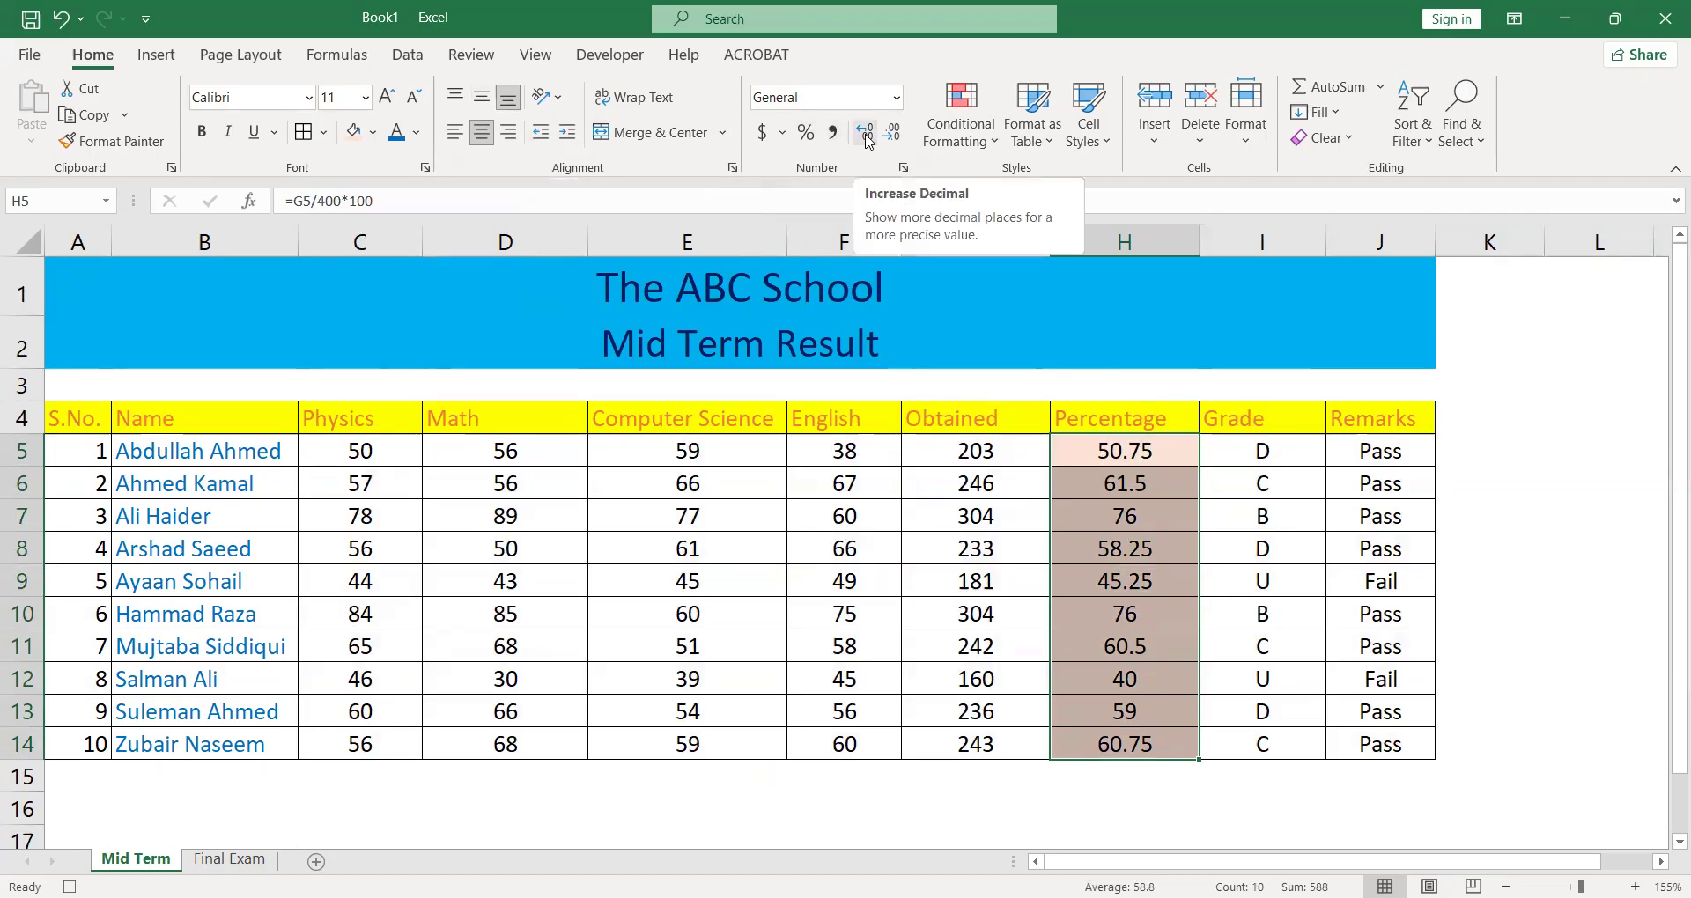
pyautogui.click(865, 136)
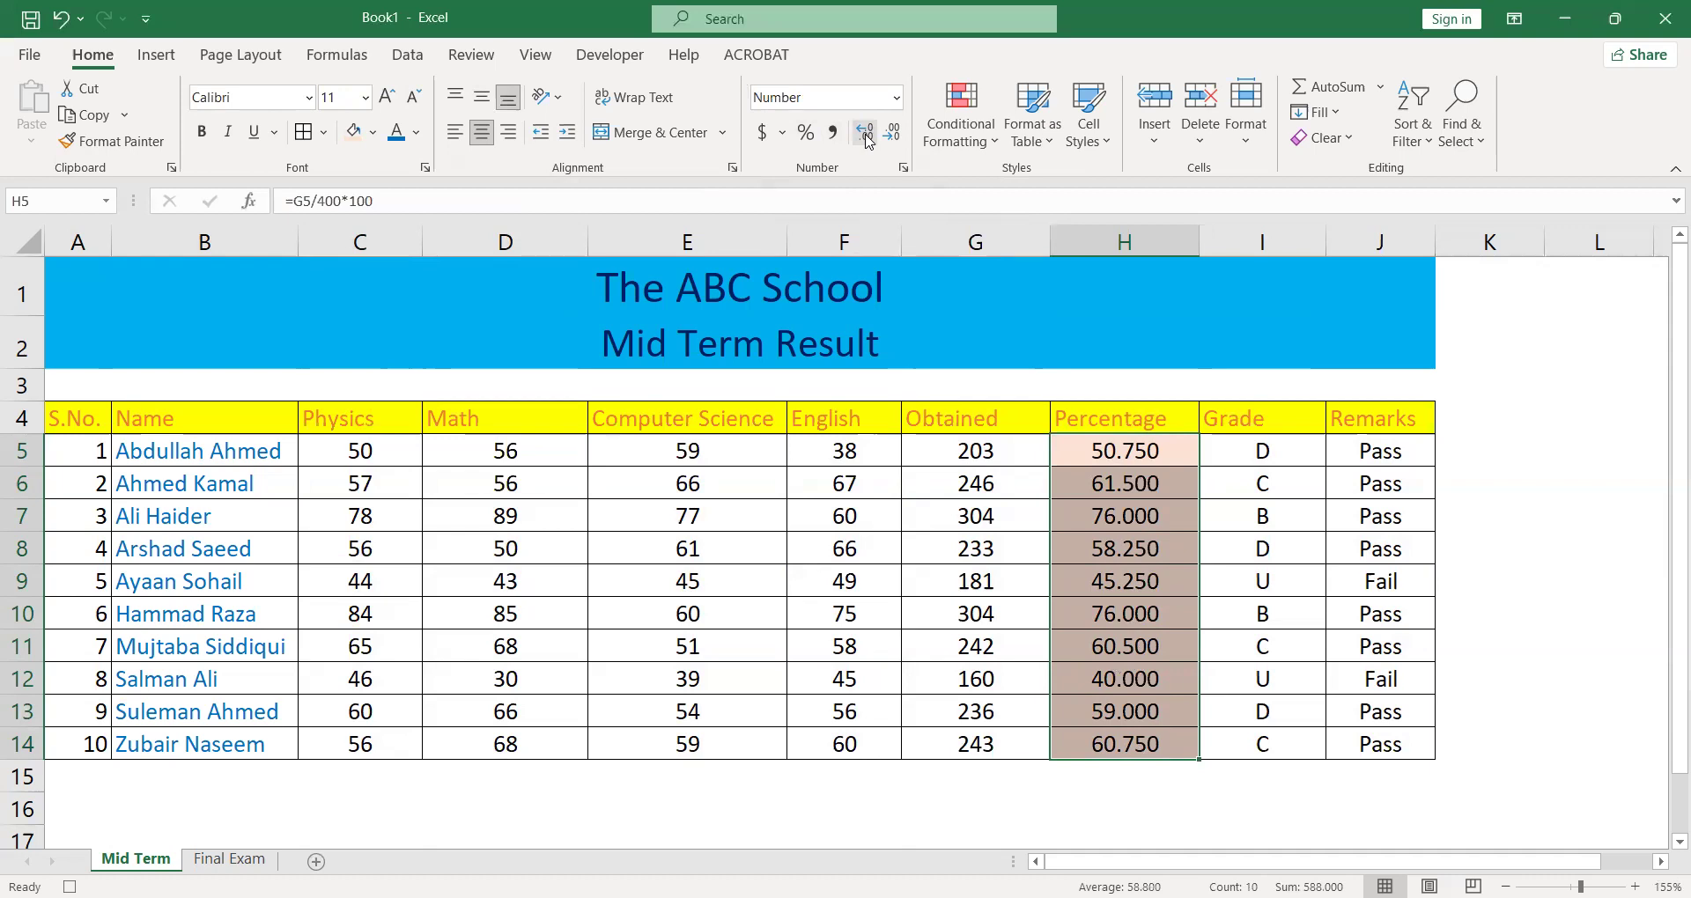
pyautogui.click(892, 135)
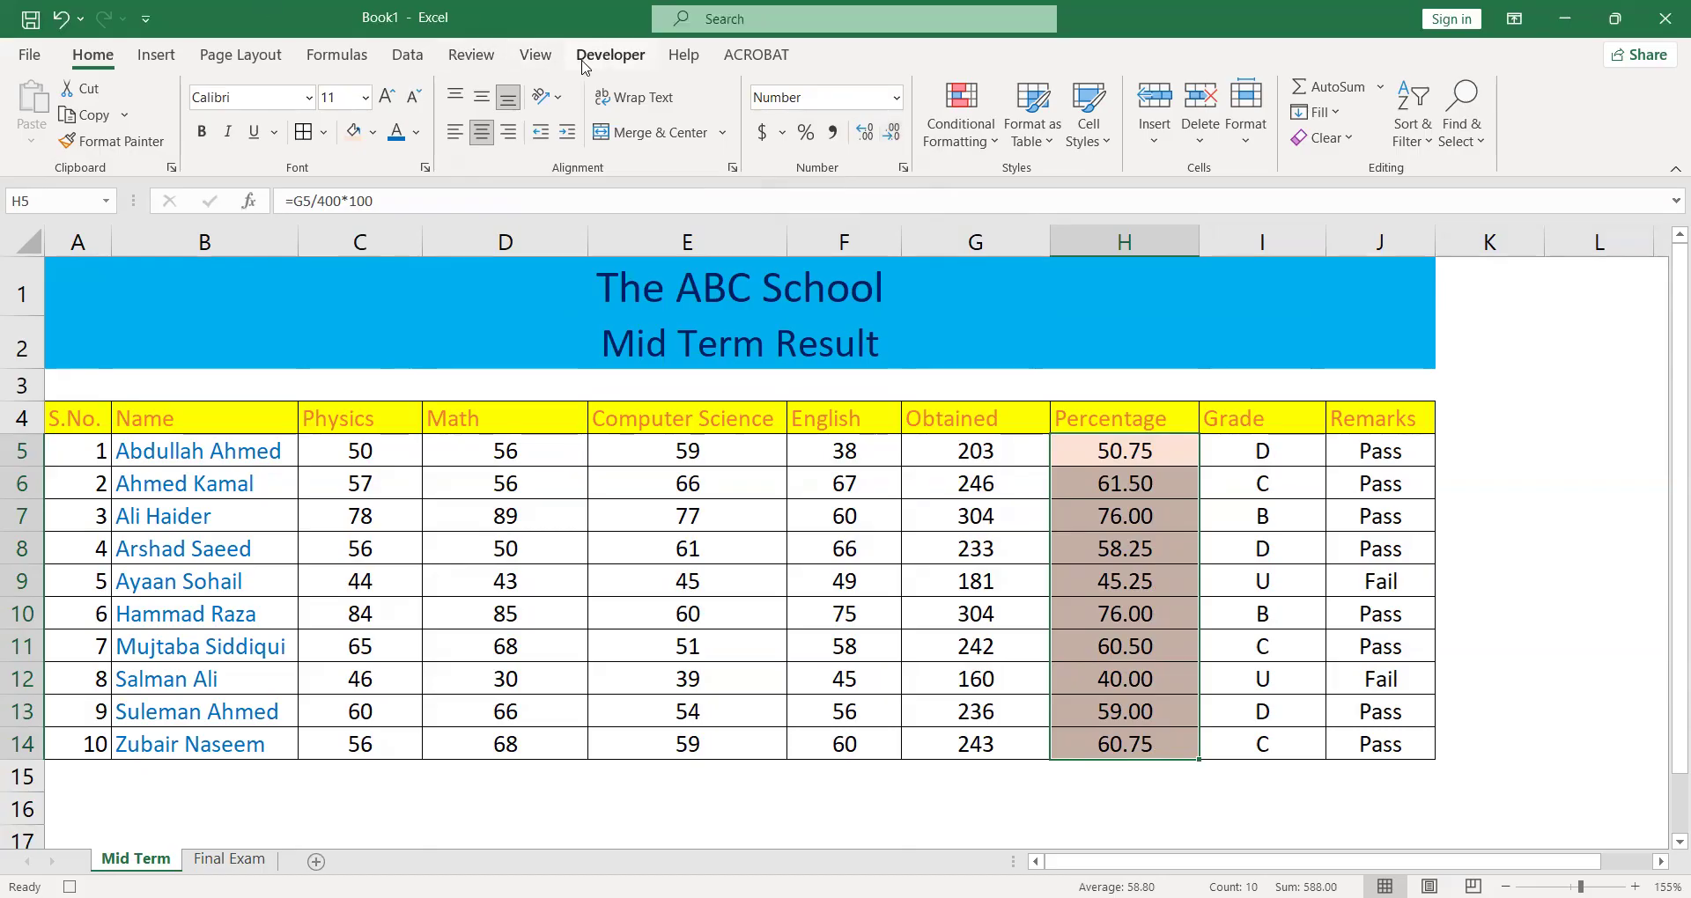
# - Stop recording the macro
pyautogui.click(585, 68)
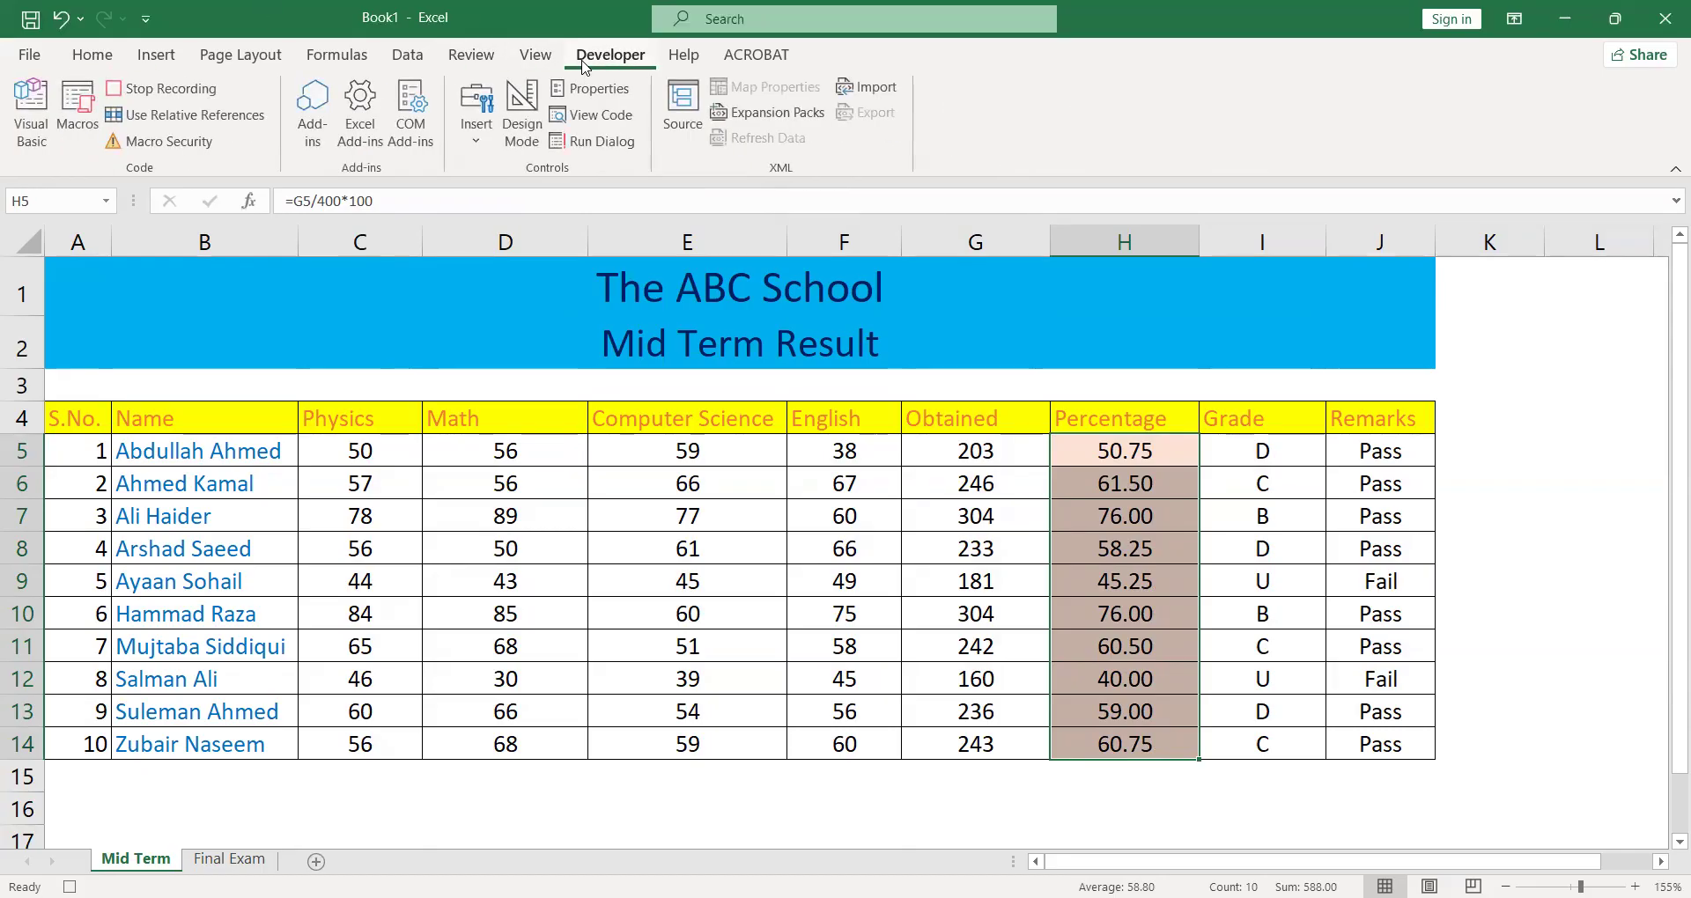
pyautogui.click(195, 92)
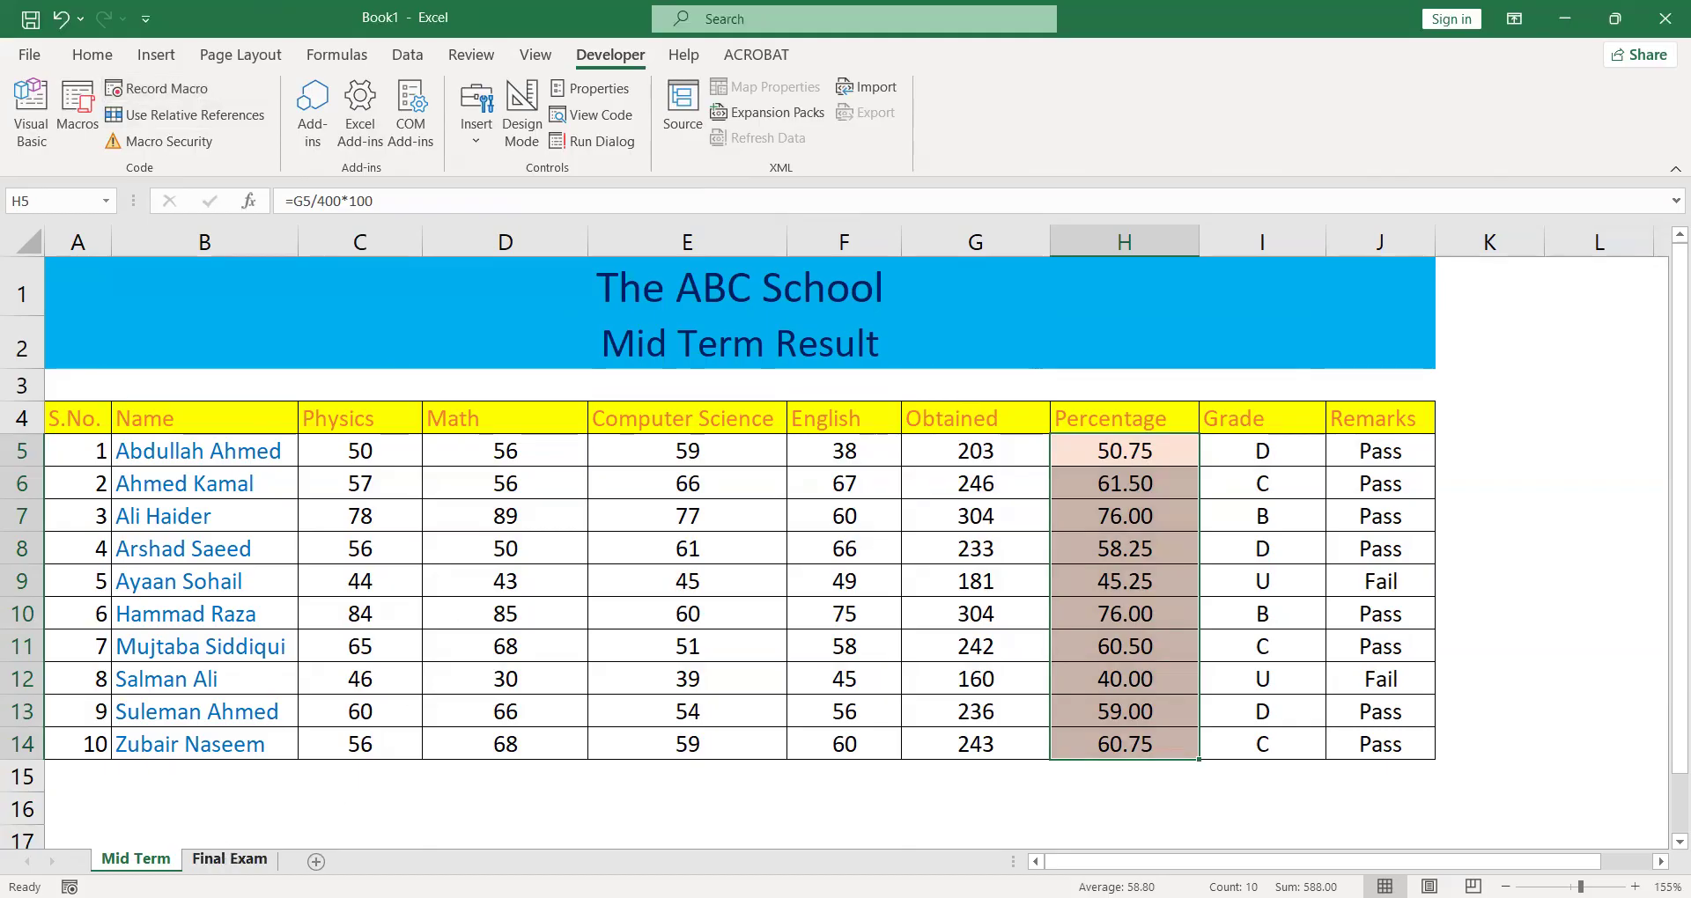
# - Run the Formatting macro on the Final Exam sheet
pyautogui.click(229, 859)
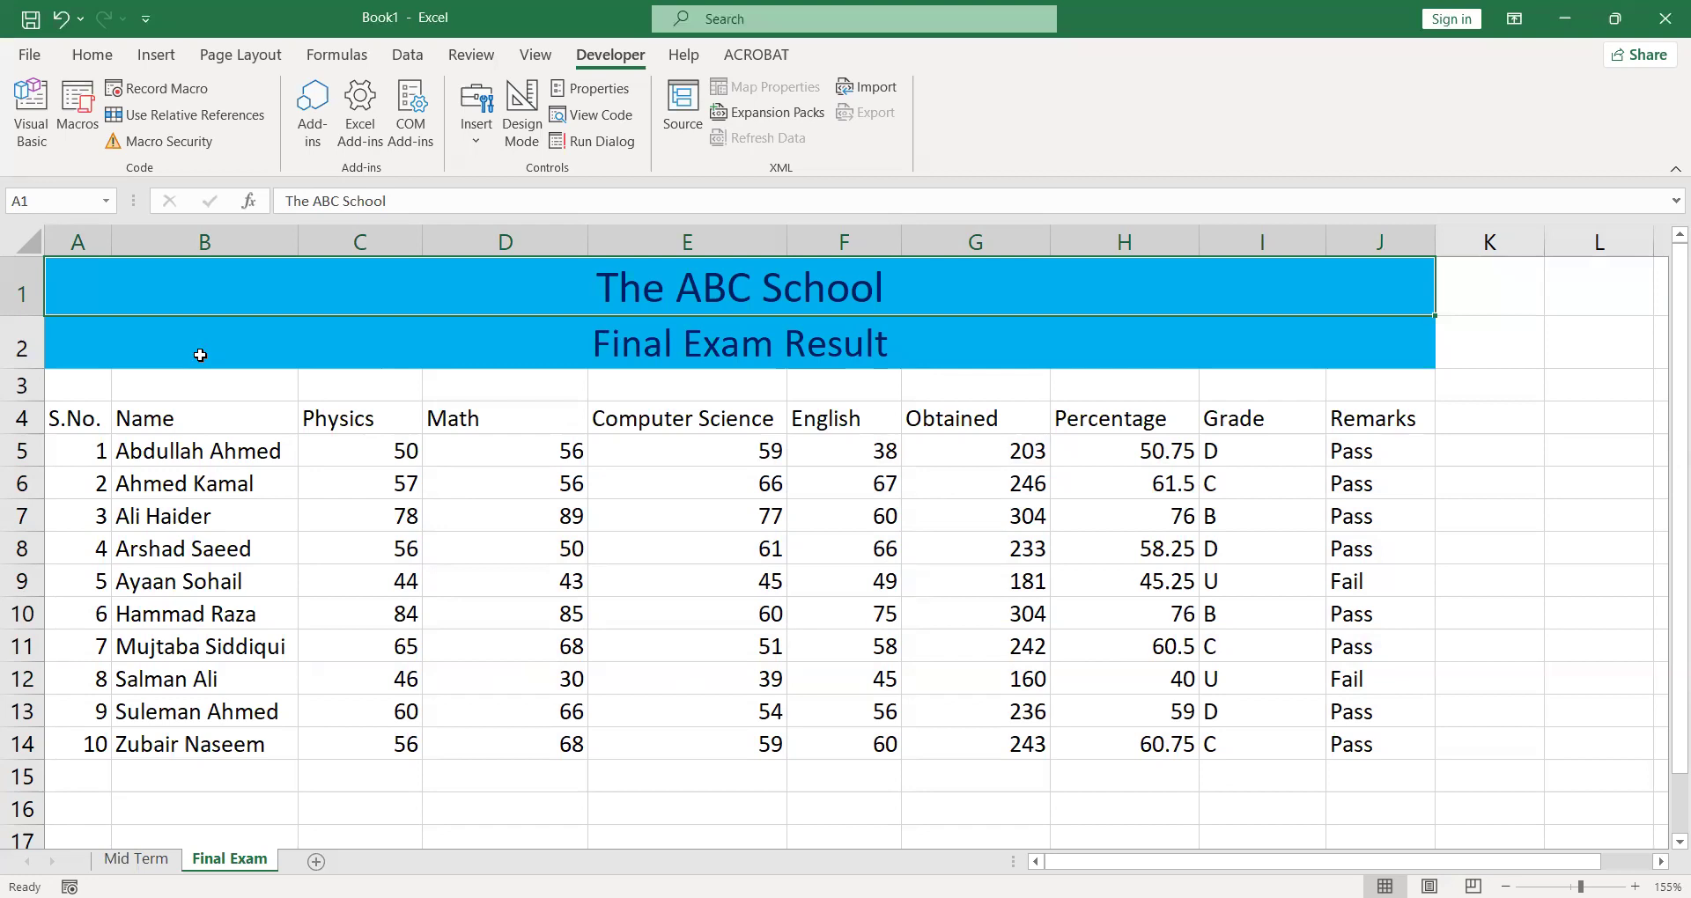
pyautogui.click(77, 132)
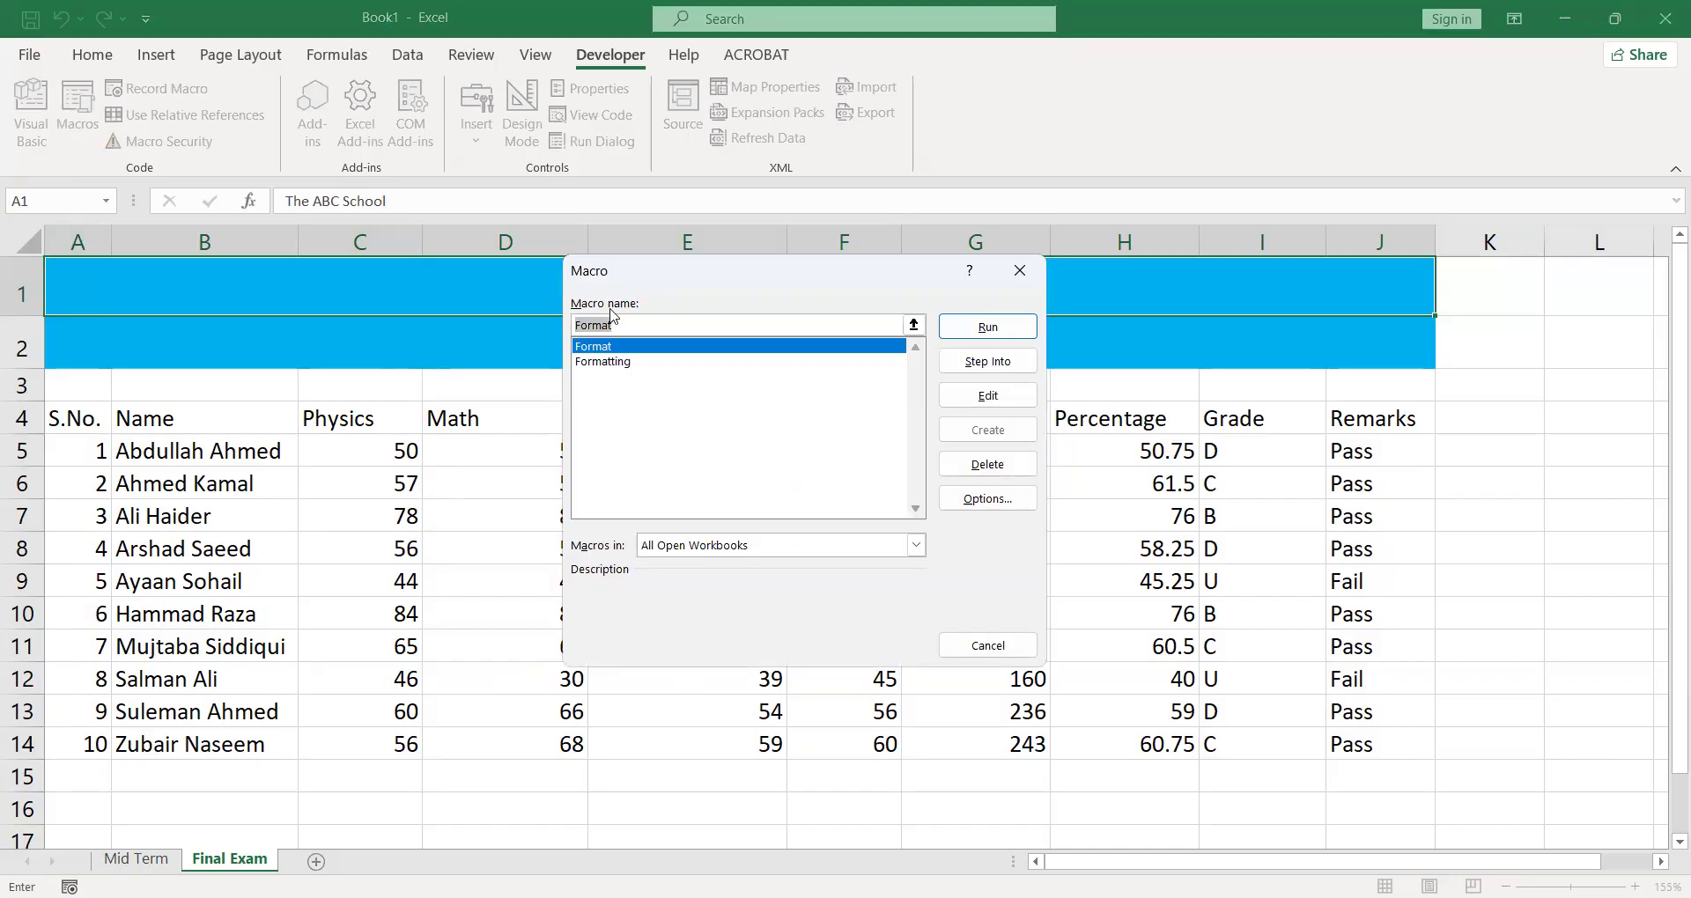
pyautogui.click(616, 362)
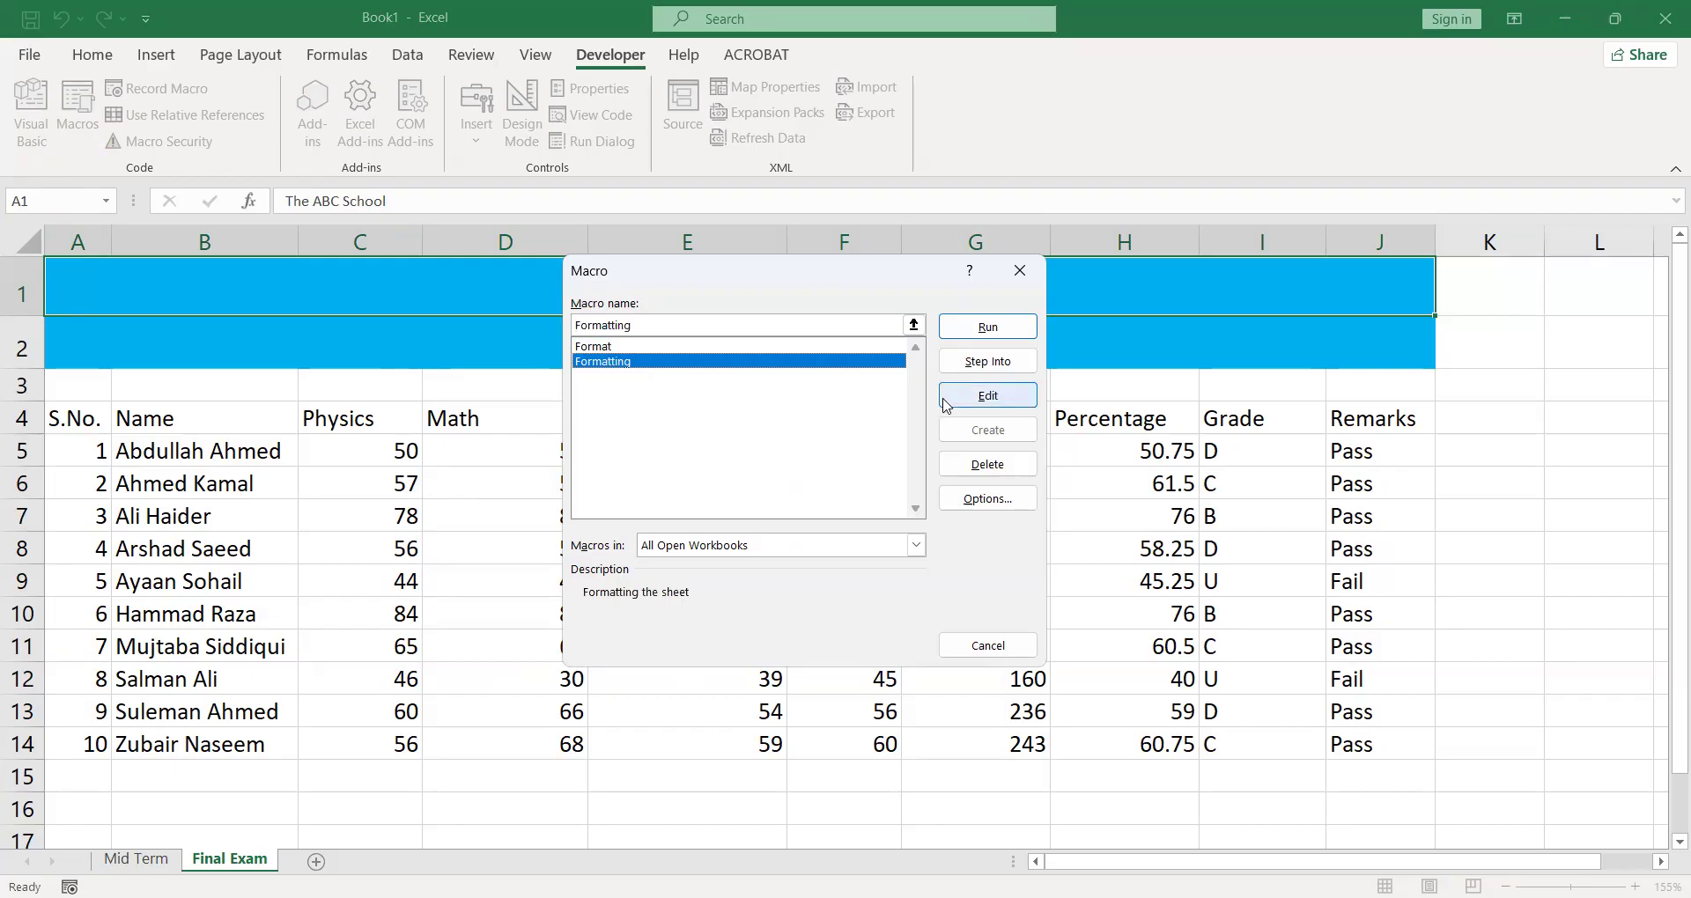
pyautogui.click(960, 331)
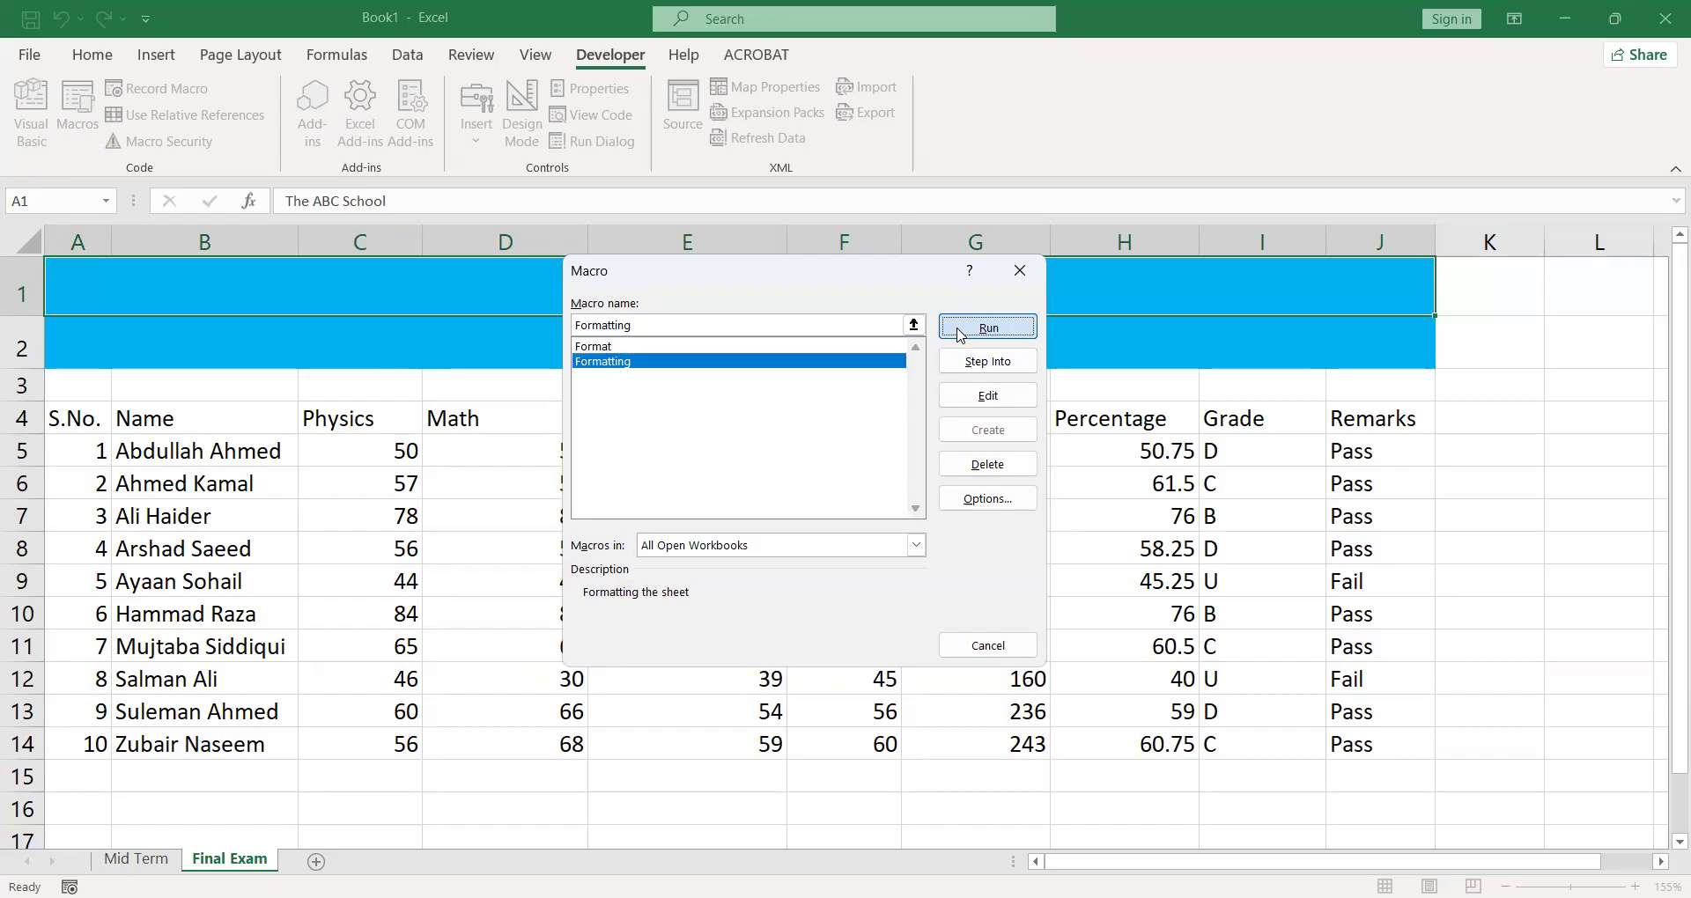
pyautogui.click(817, 586)
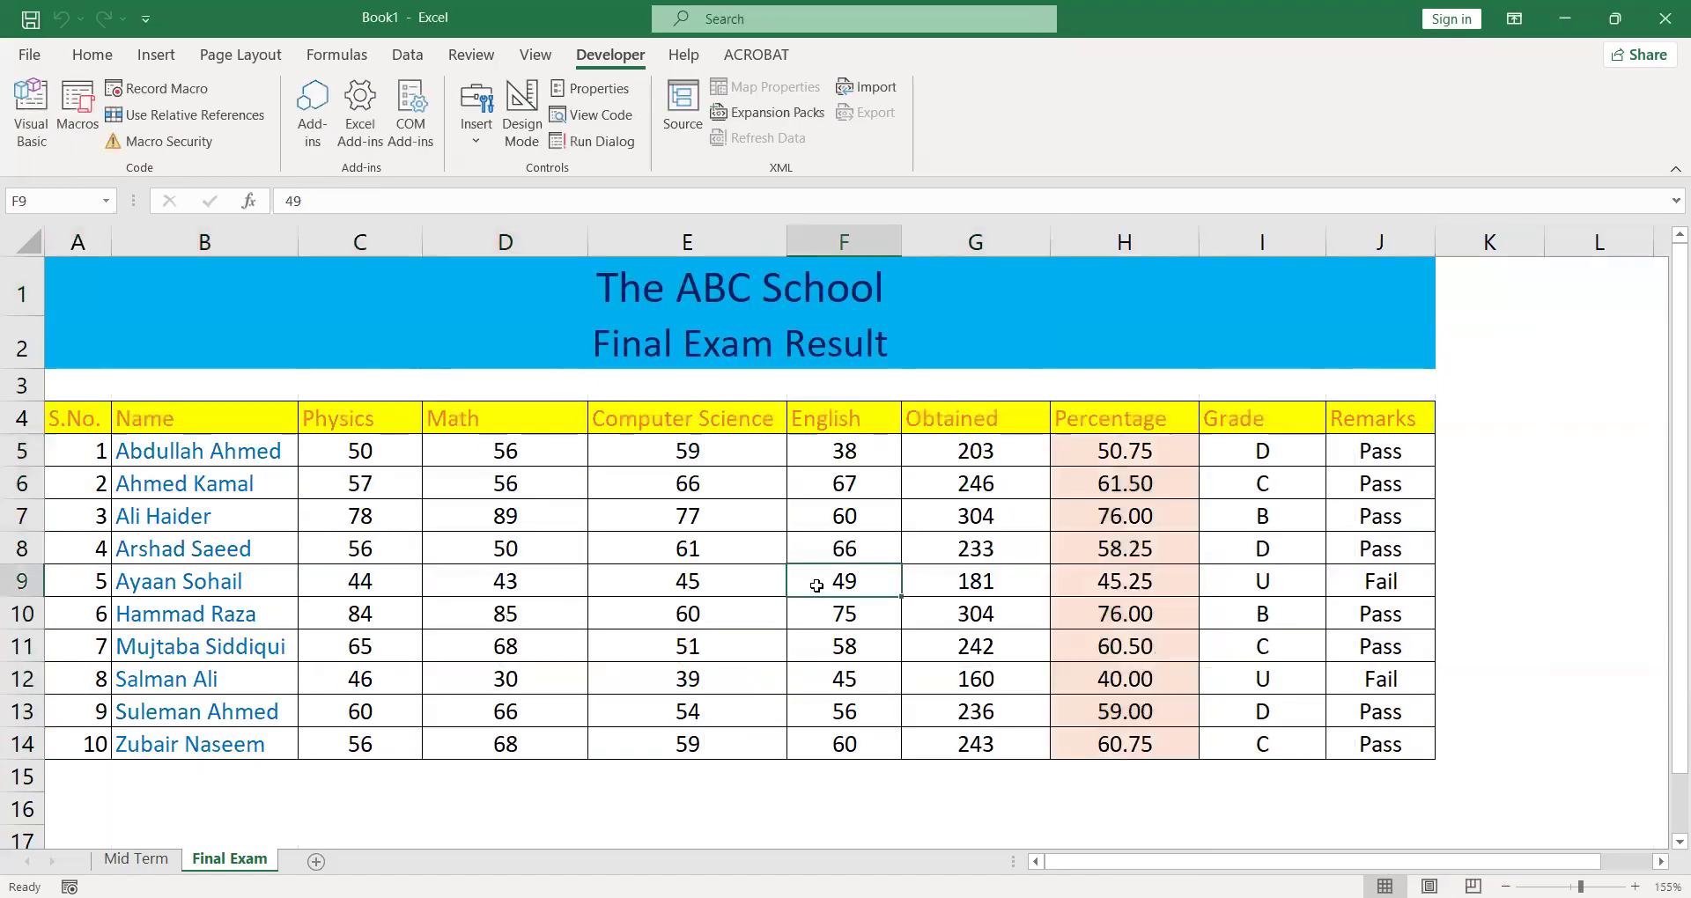